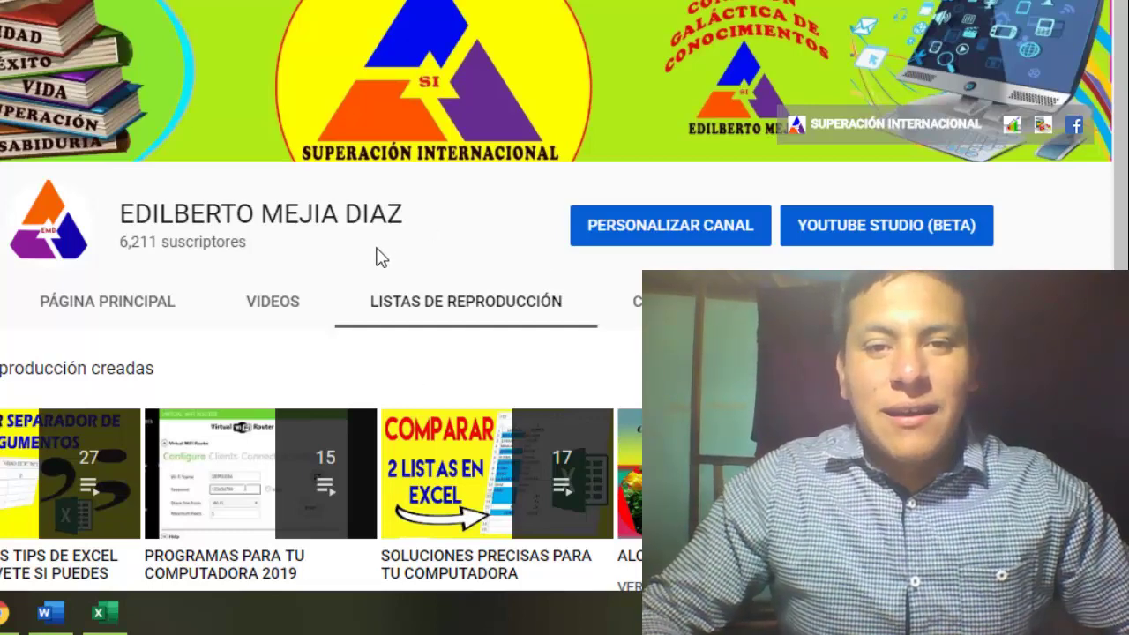
Open the YouTube channel's VIDEOS listing and scroll through it
scroll(275, 179, down, 2)
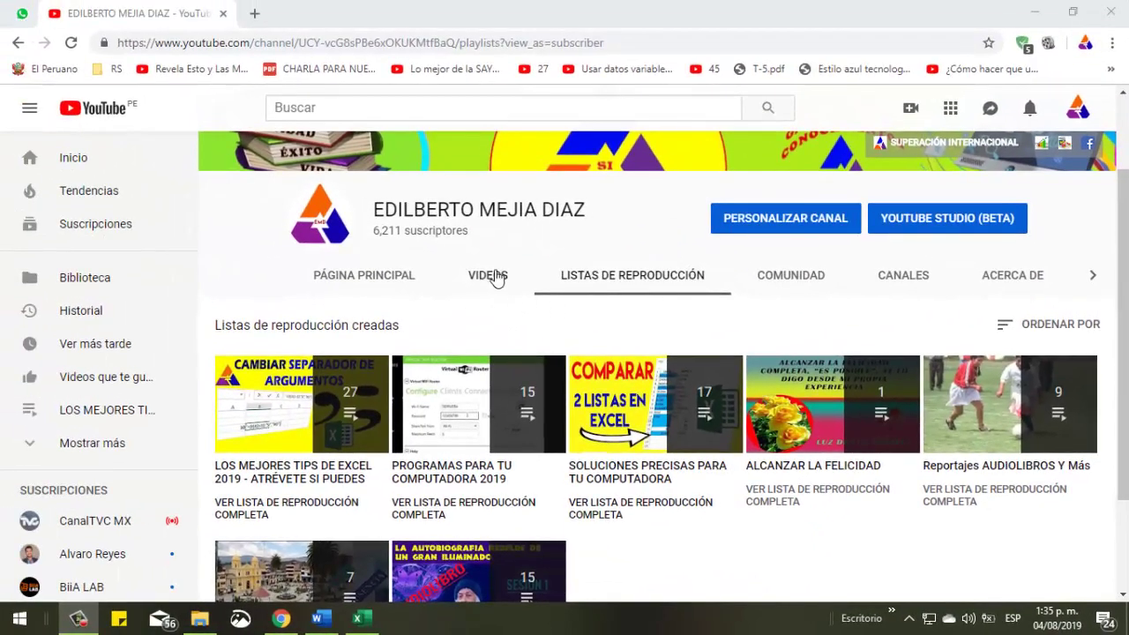
click(497, 277)
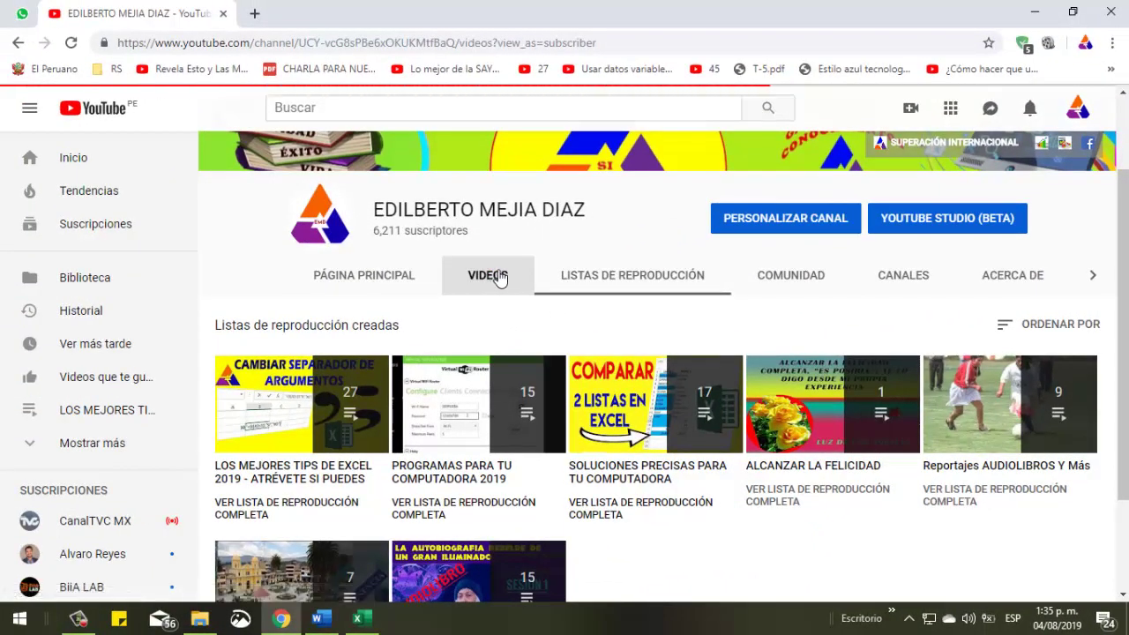
scroll(551, 382, down, 5)
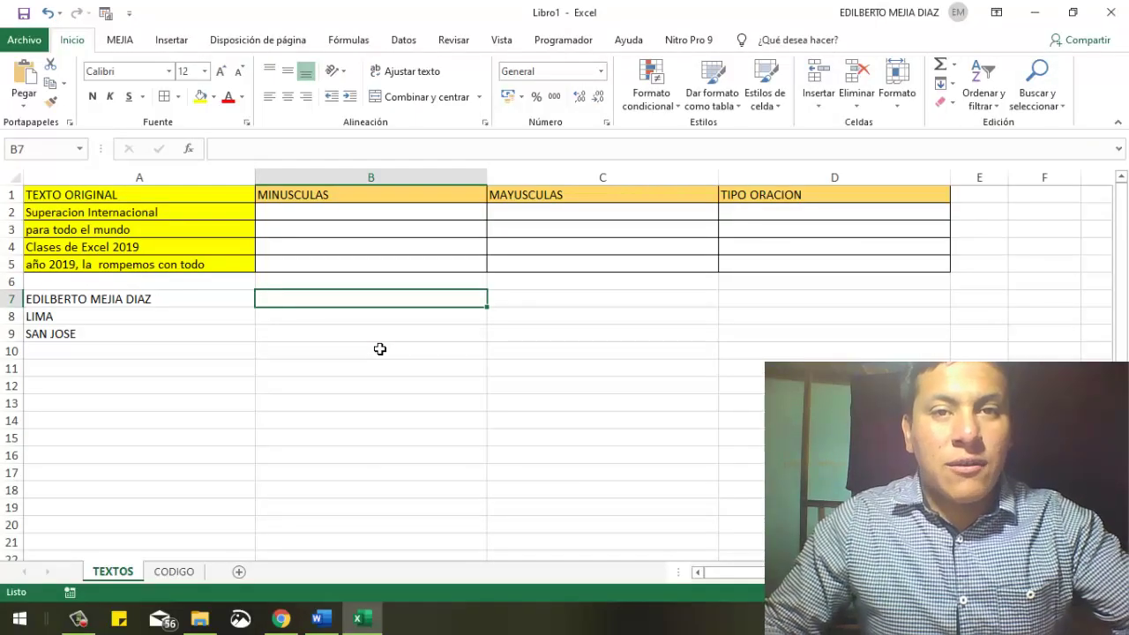
Enter =MINUSC(A2) in B2 and fill it down to B5
click(353, 219)
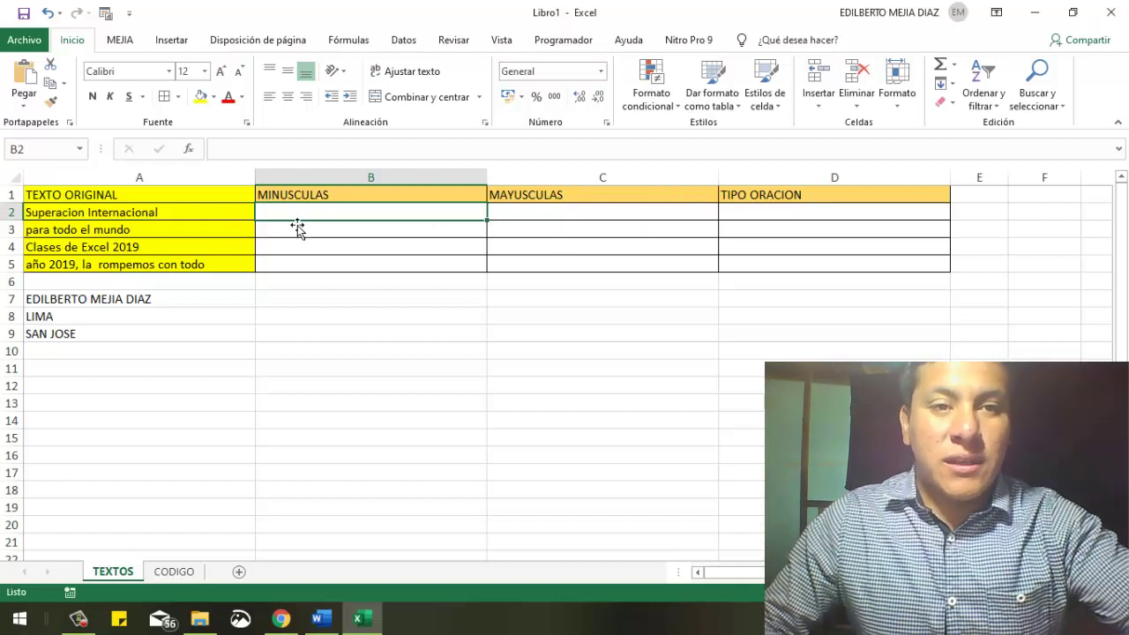
text(=)
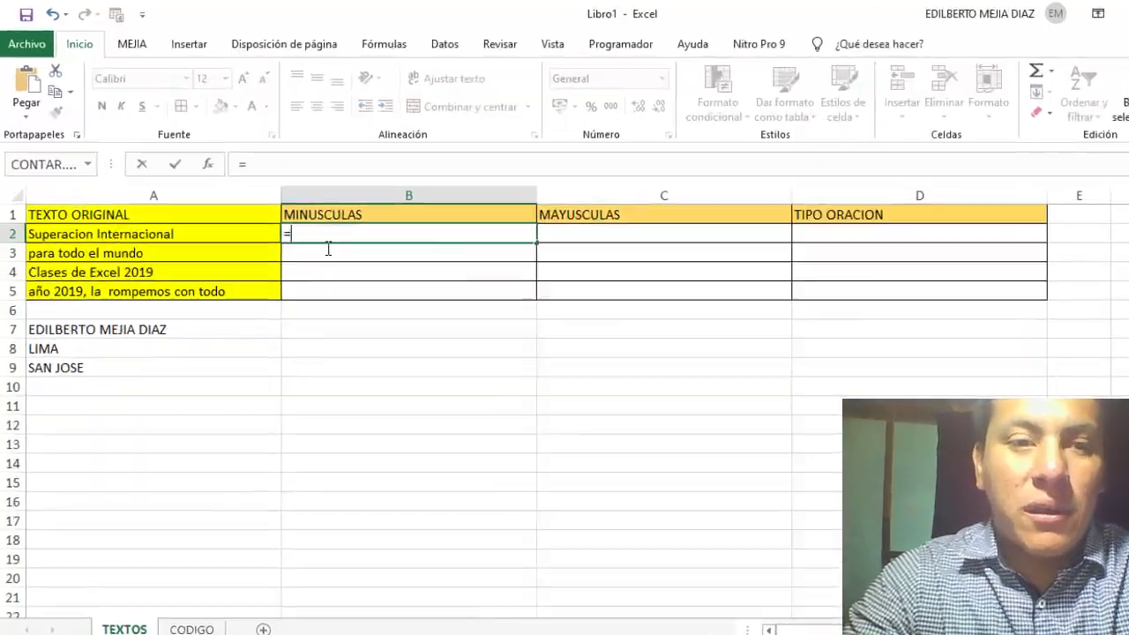
text(mi)
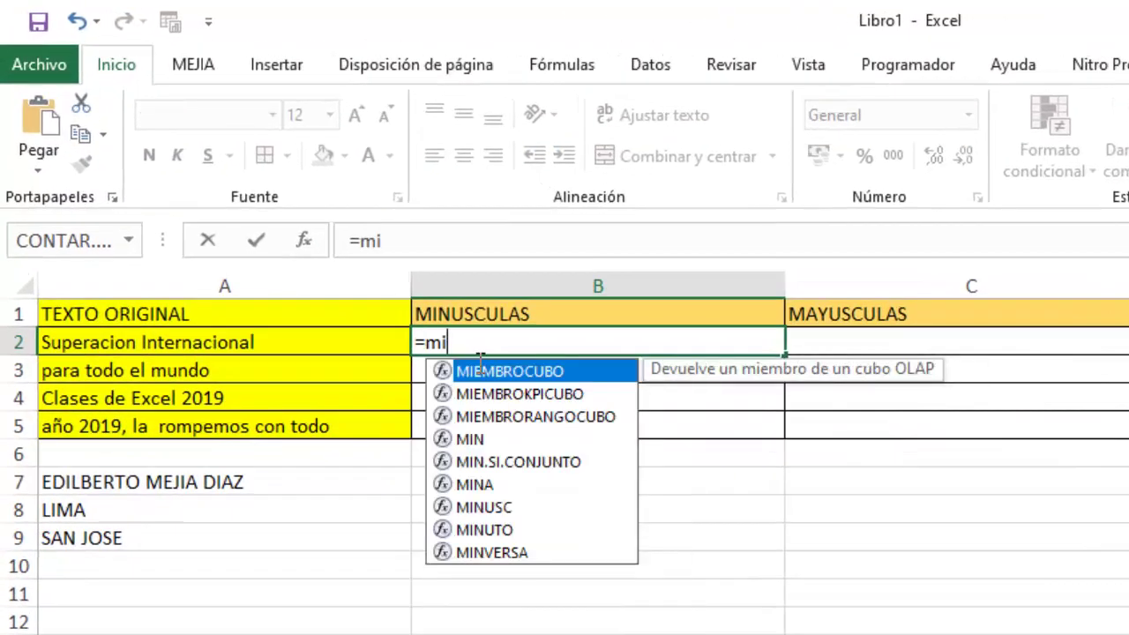
text(nu)
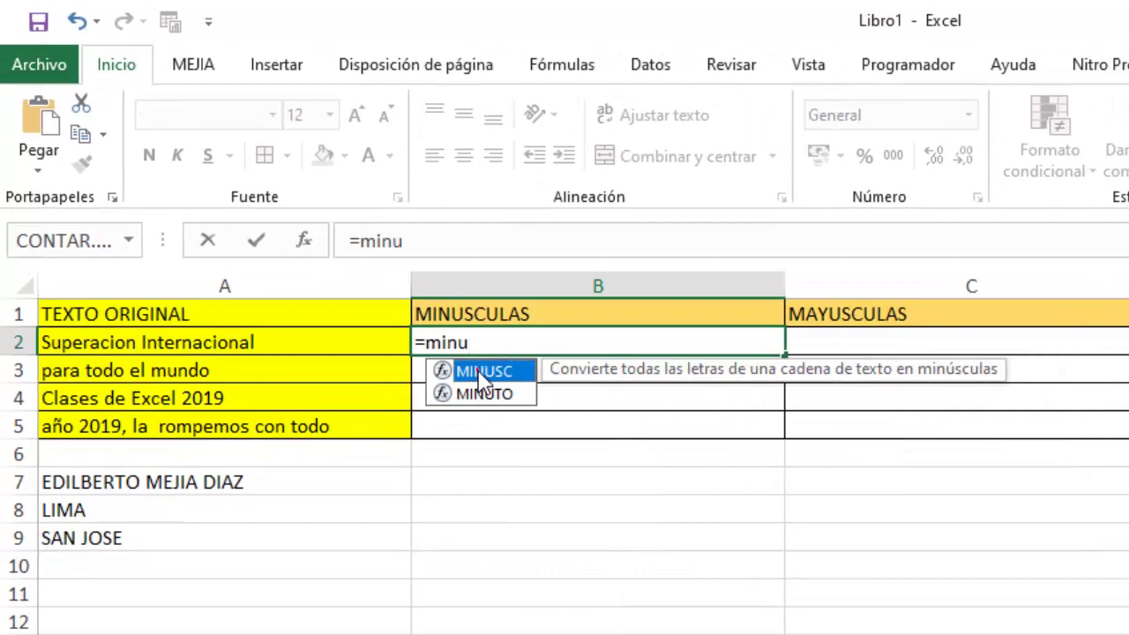
double_click(480, 372)
click(200, 351)
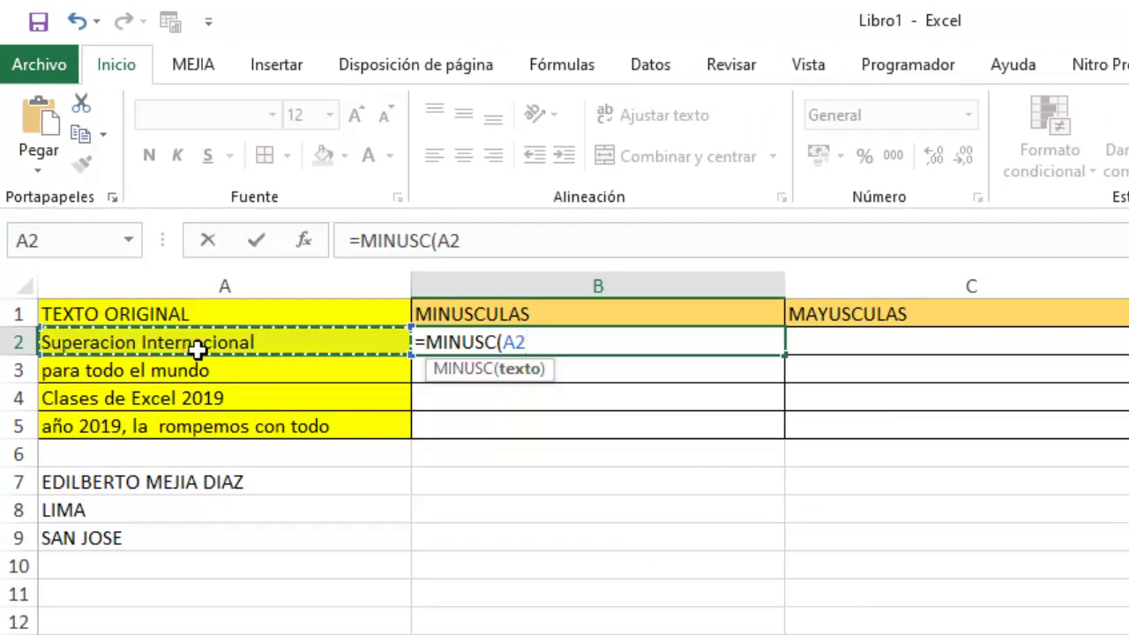
text())
key(Return)
click(636, 347)
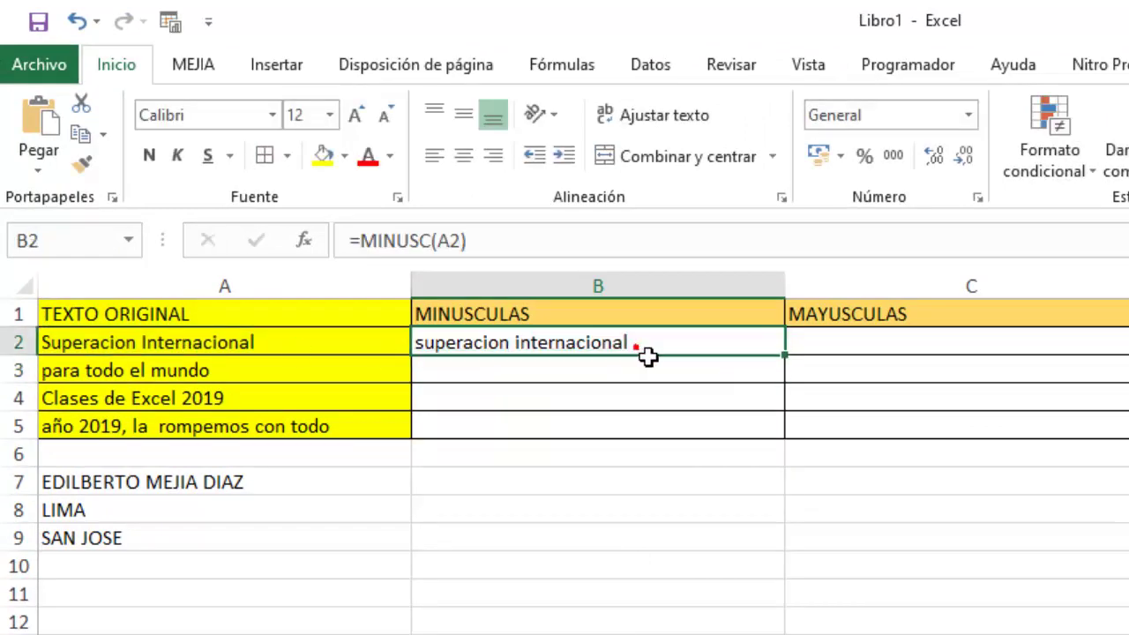
drag(798, 366, 796, 445)
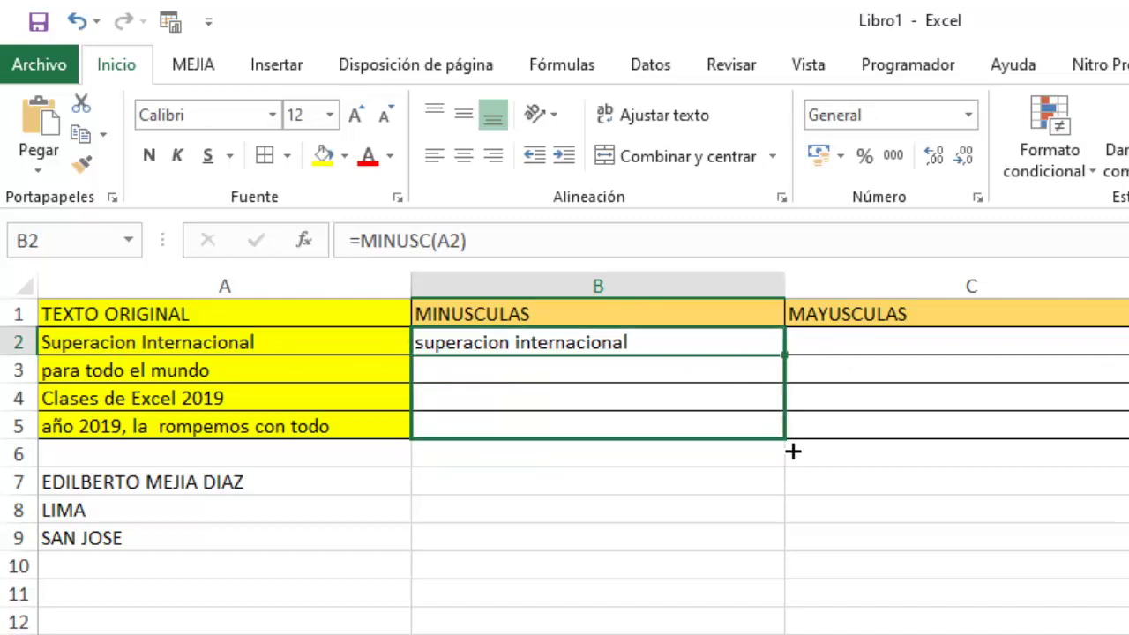
Enter =MAYUSC(A2) in C2 and fill it down through C5
click(861, 350)
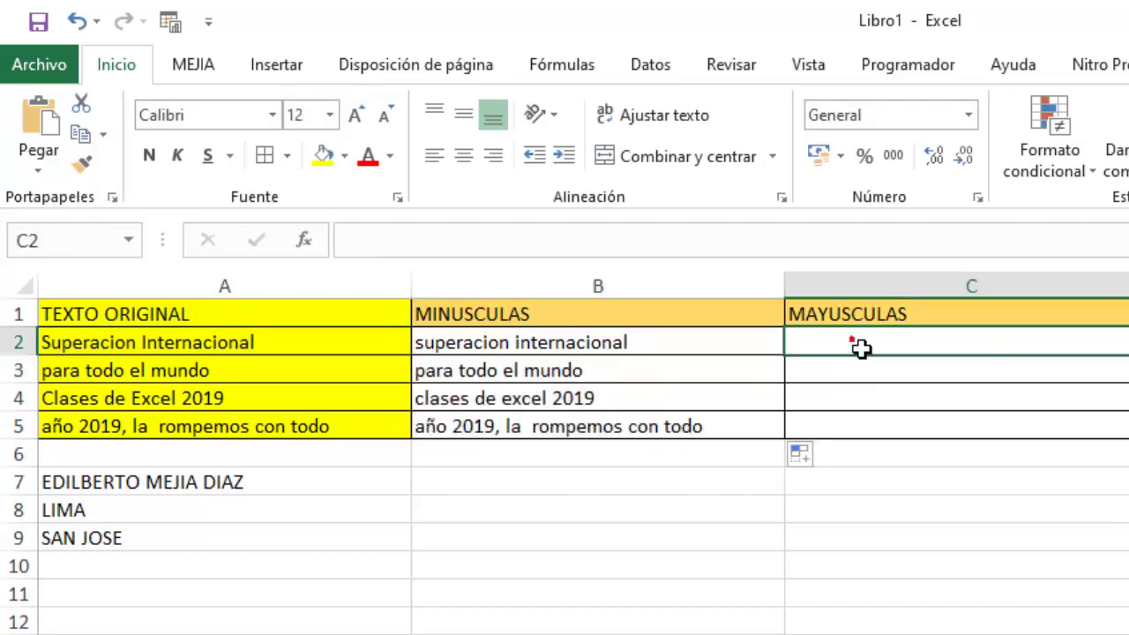
text(=mayu)
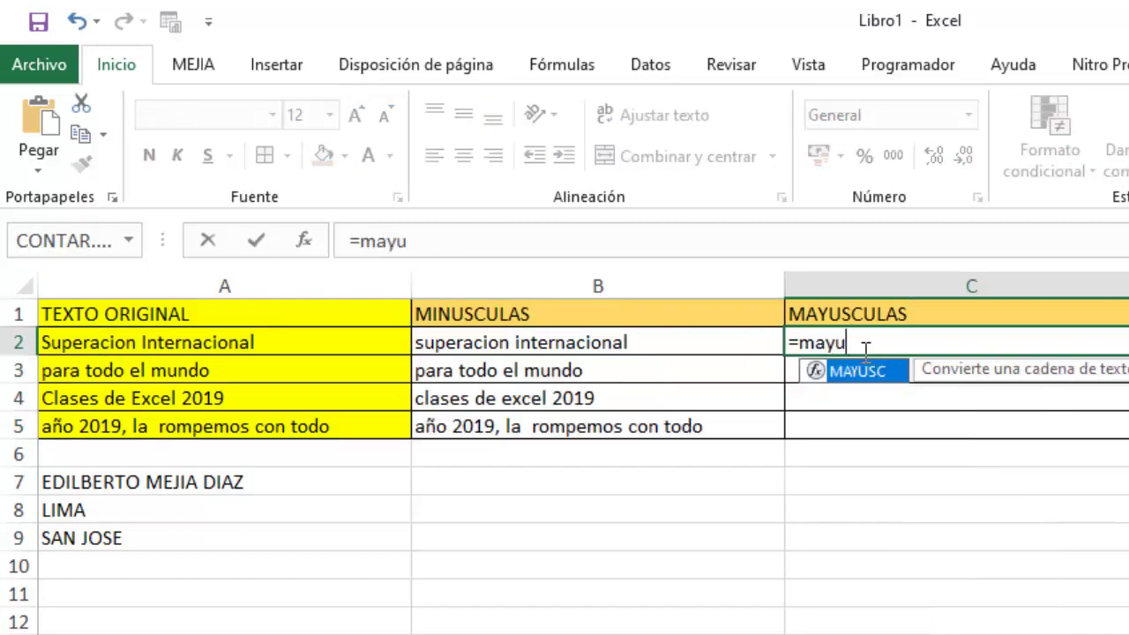
double_click(858, 373)
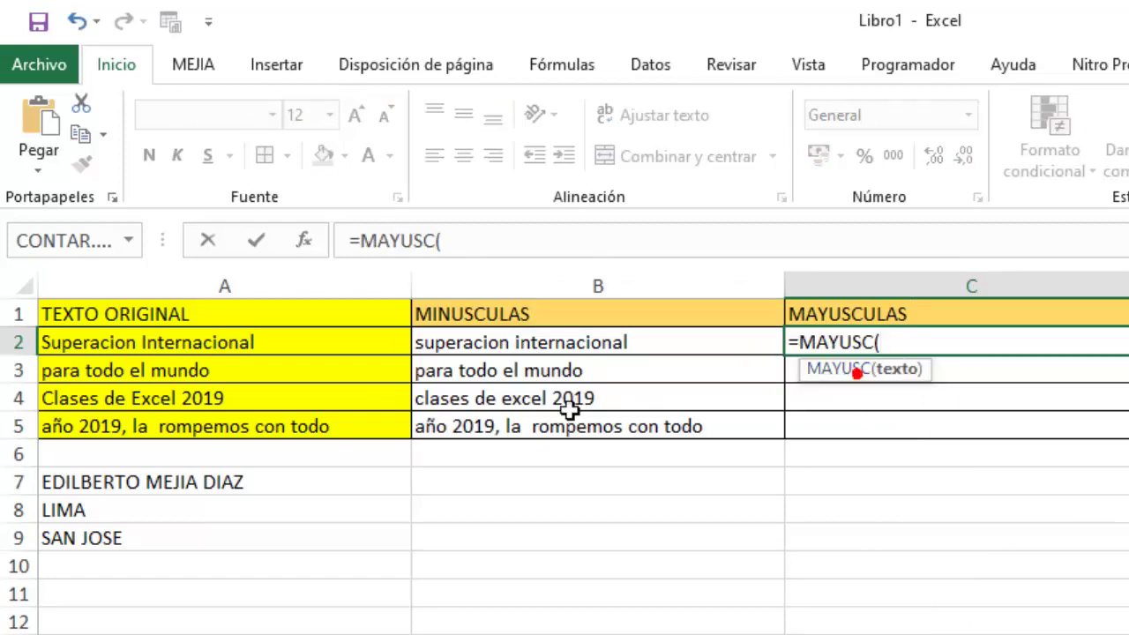
click(368, 351)
text())
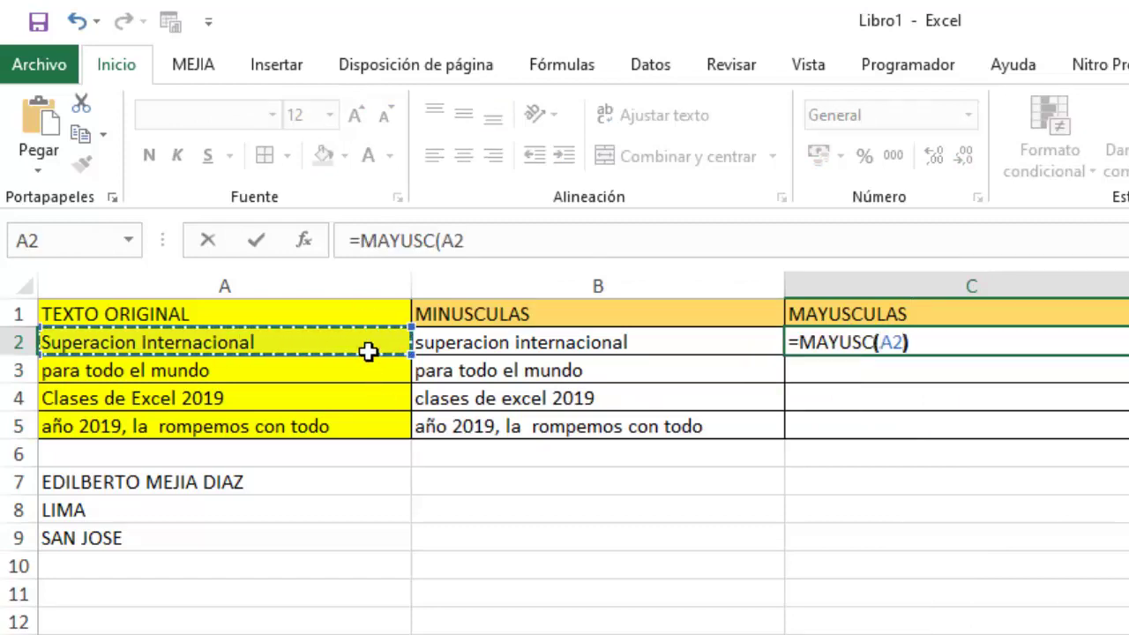
key(Return)
click(1072, 326)
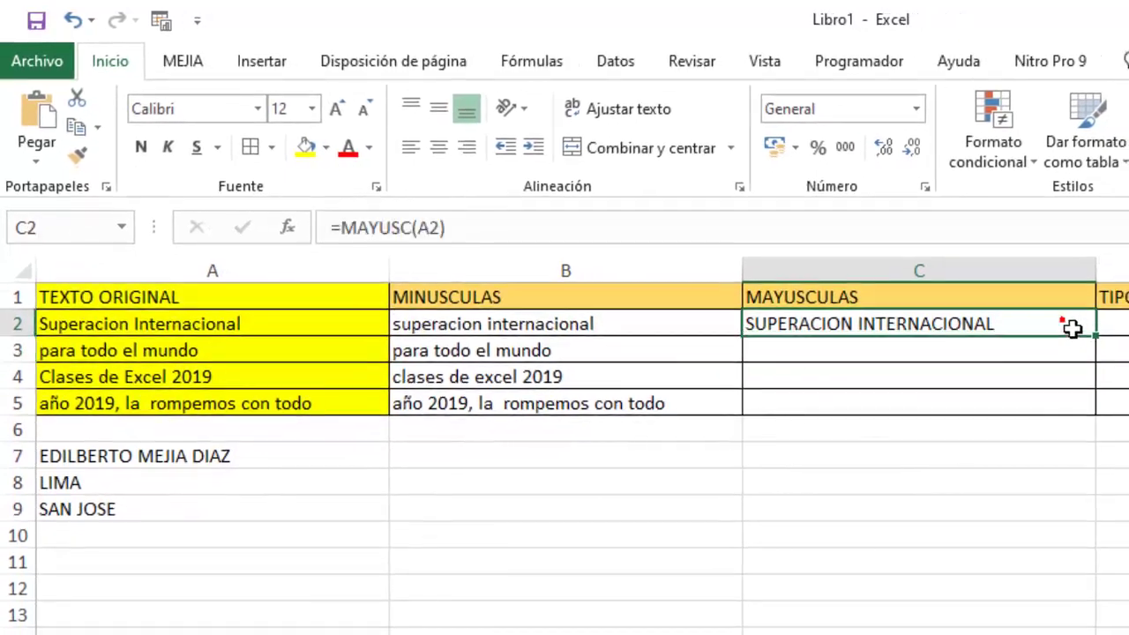
drag(1098, 336, 1109, 425)
key(Right)
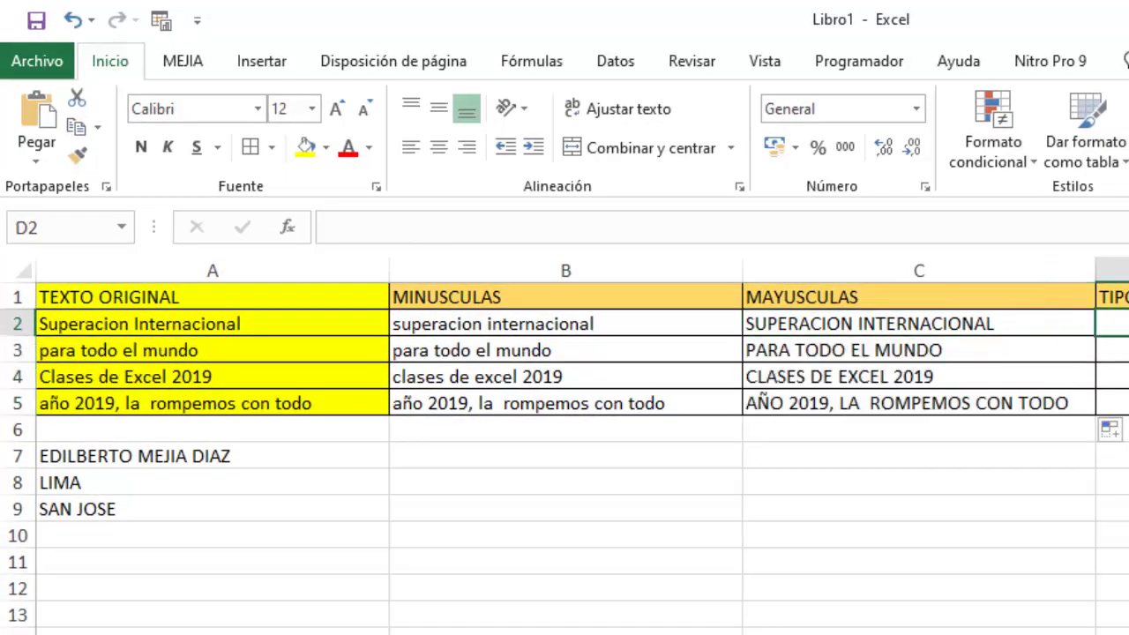
click(1125, 336)
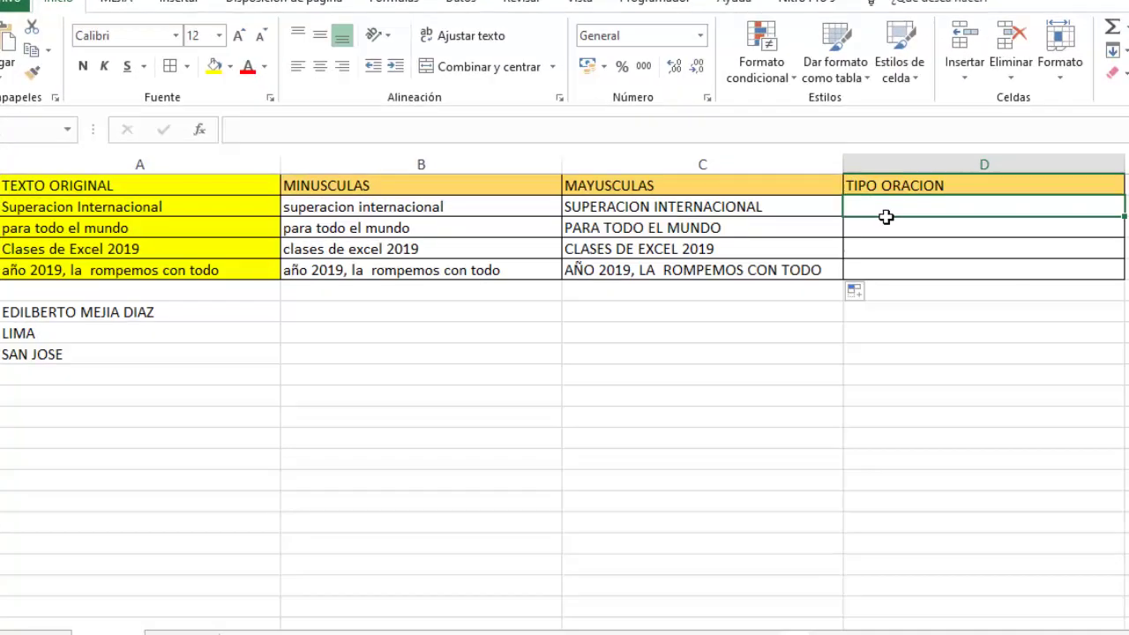
Start D2's formula as =MAYUSC(IZQUIERDA(A2)) to capitalise the first letter
text(=)
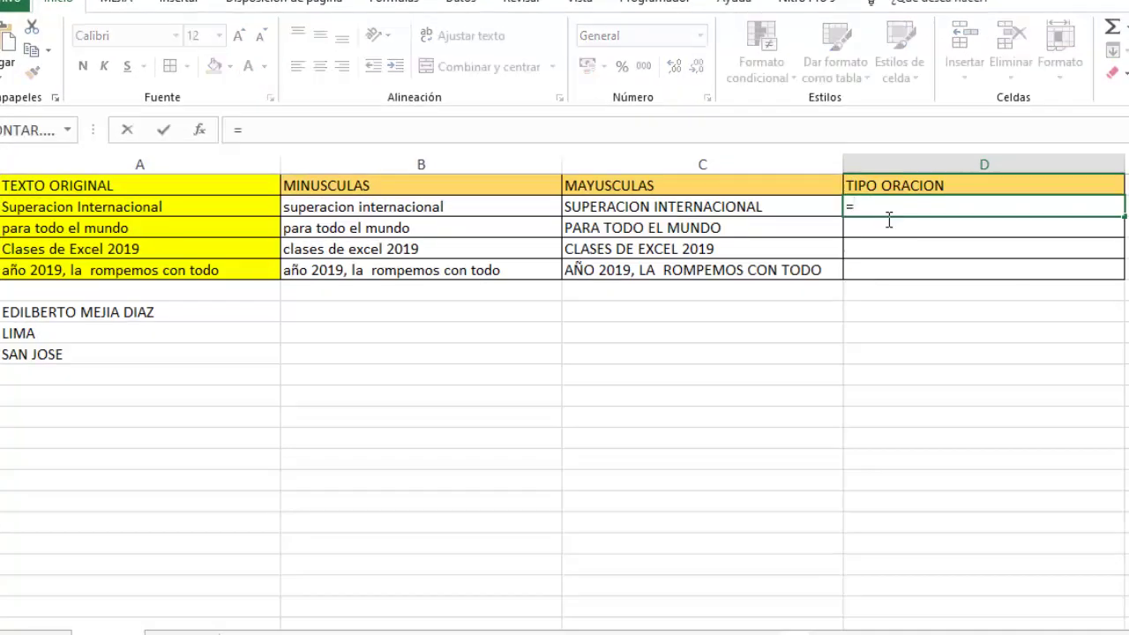
text(mayus)
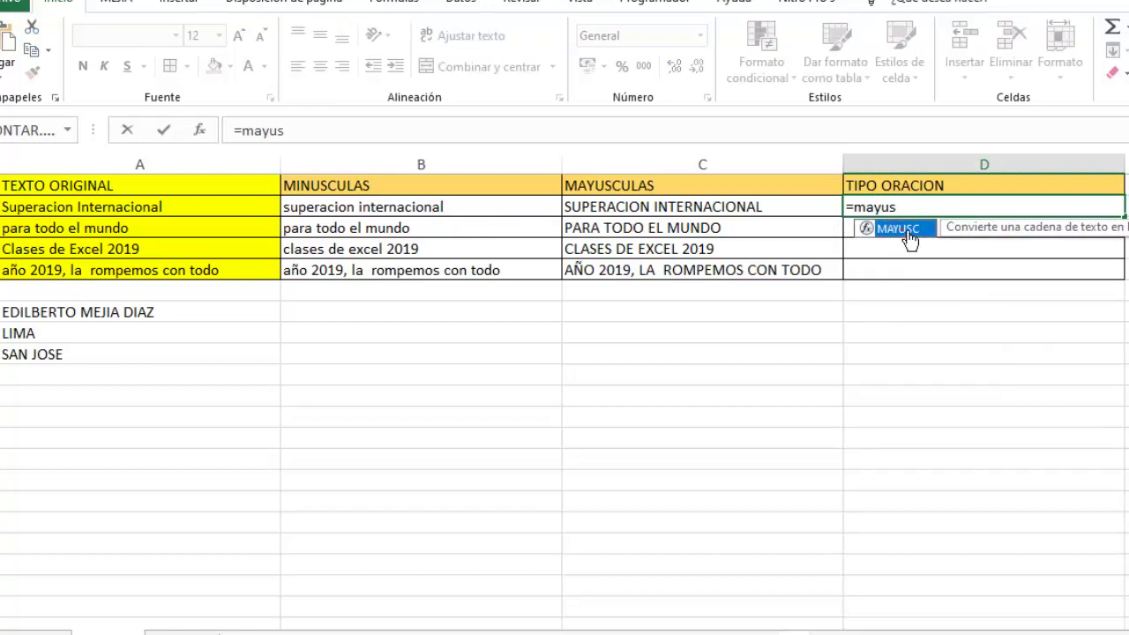
double_click(900, 229)
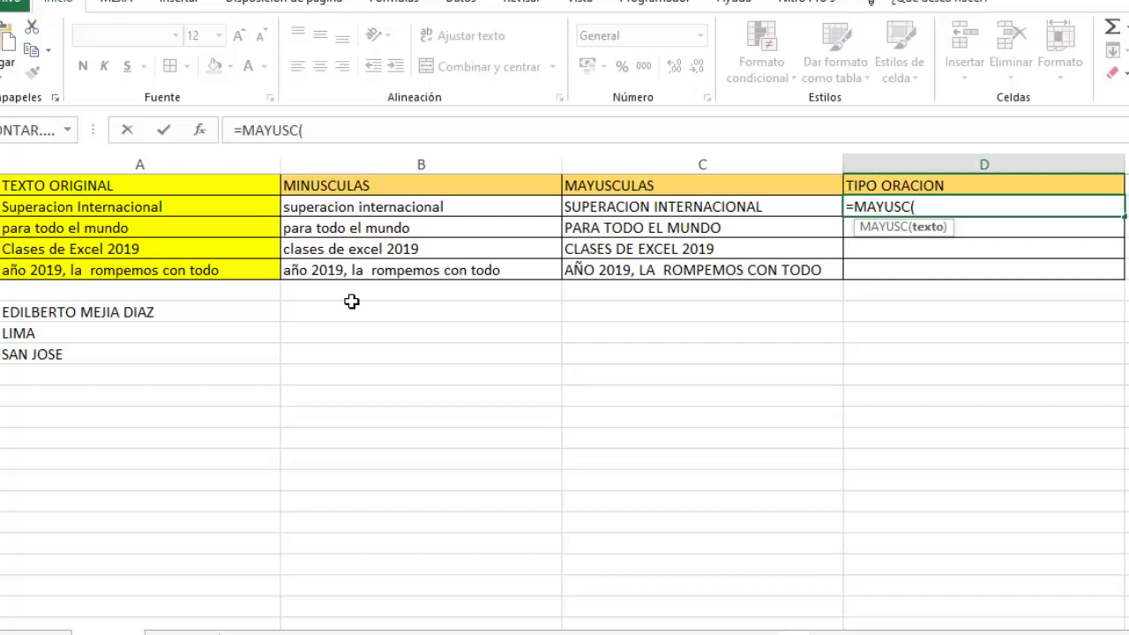
text(iz)
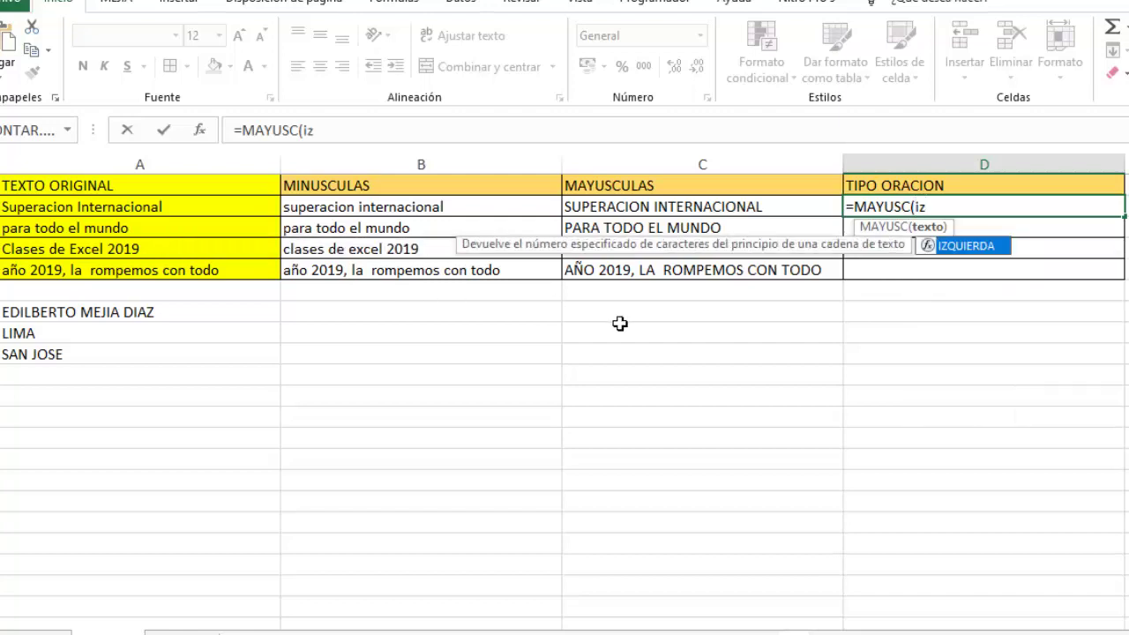
double_click(968, 250)
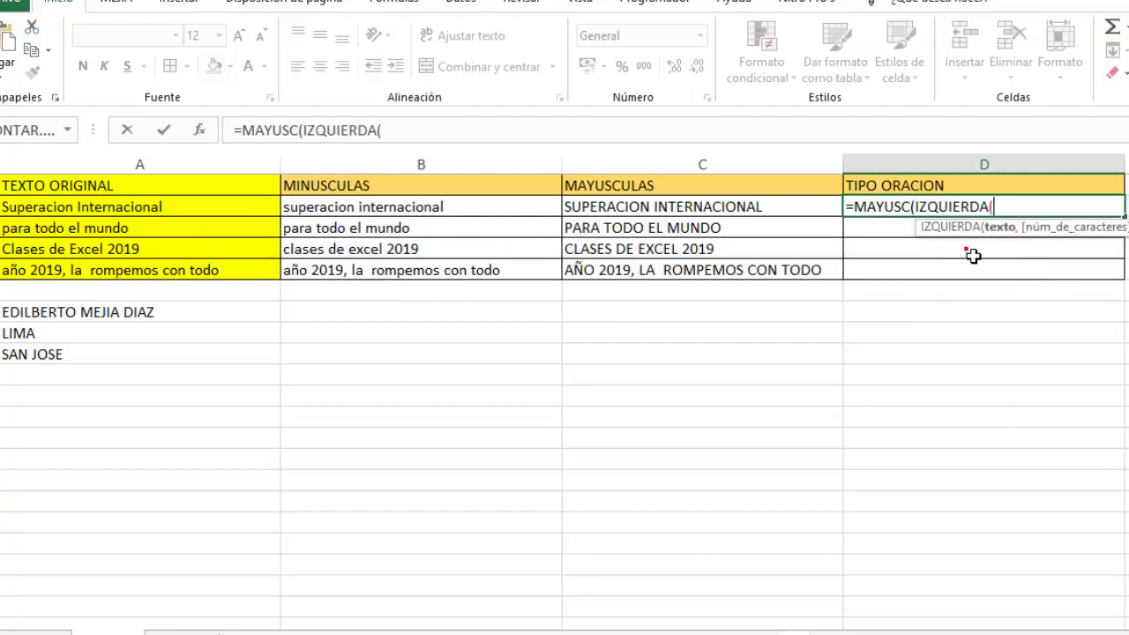
click(175, 214)
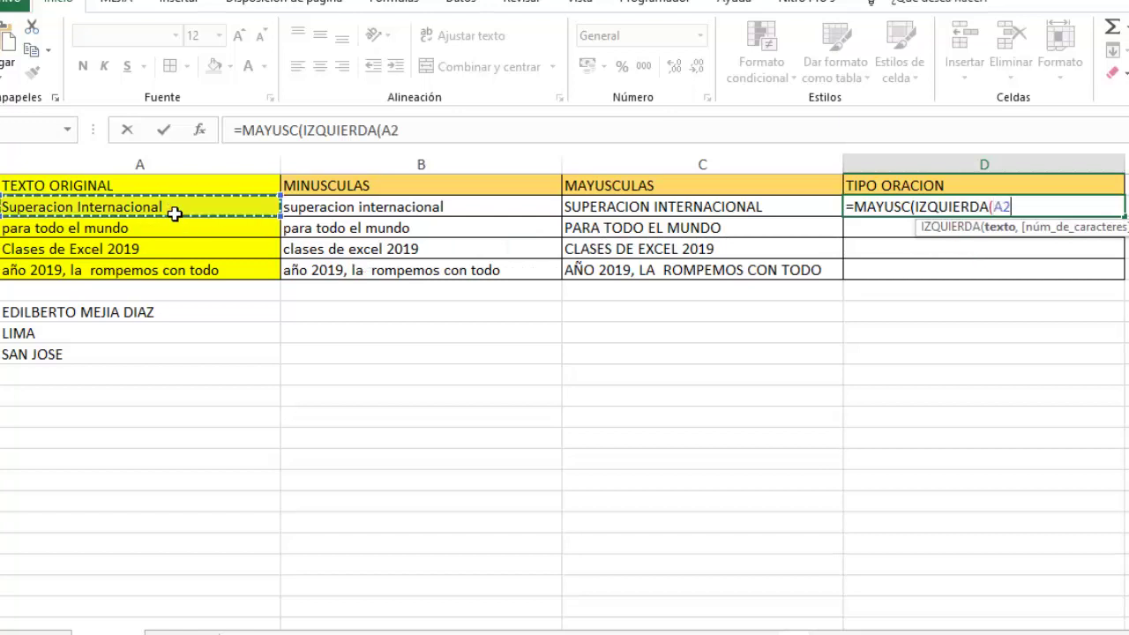
text())&)
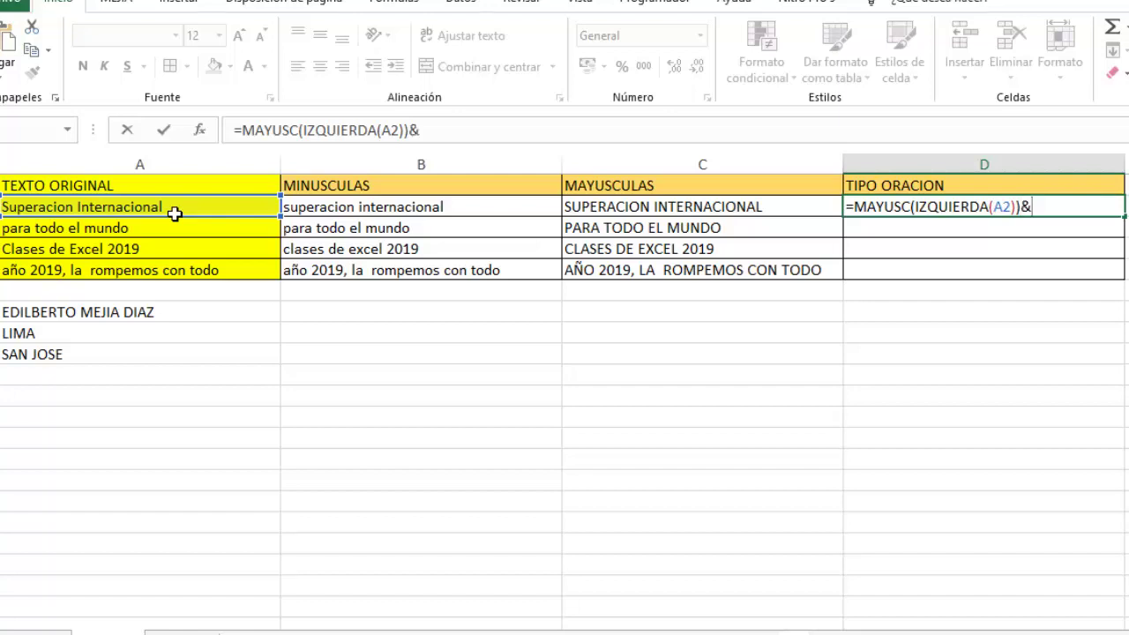
Complete D2 with &MINUSC(DERECHA(A2,LARGO(A2)-1)) for sentence case
text(mi)
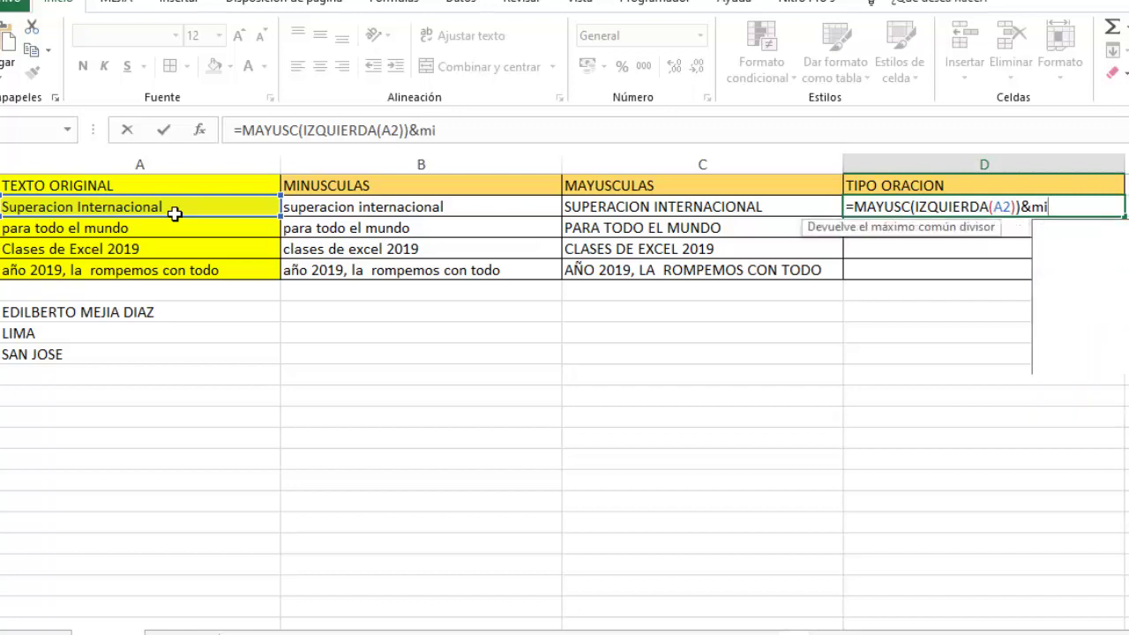
text(nu)
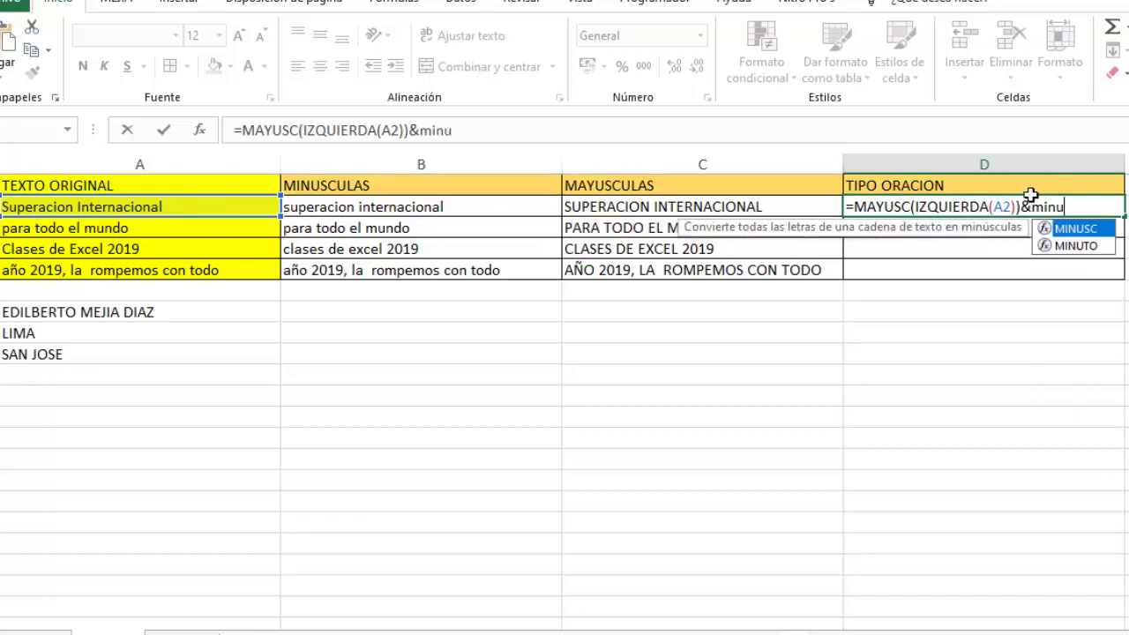
double_click(1066, 230)
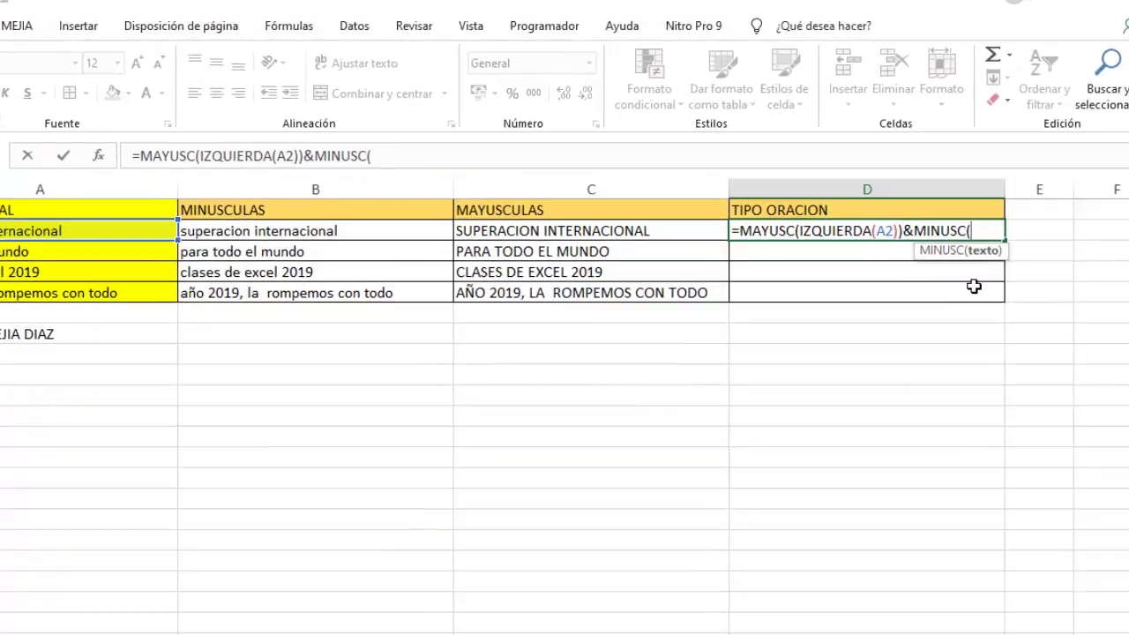
text(dere)
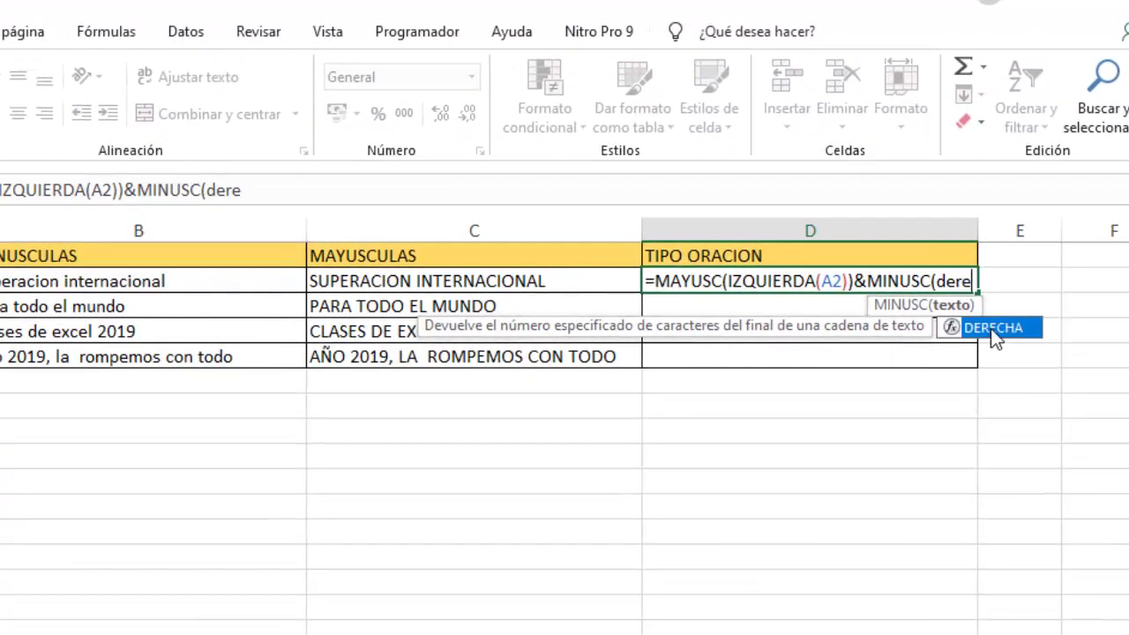
double_click(995, 337)
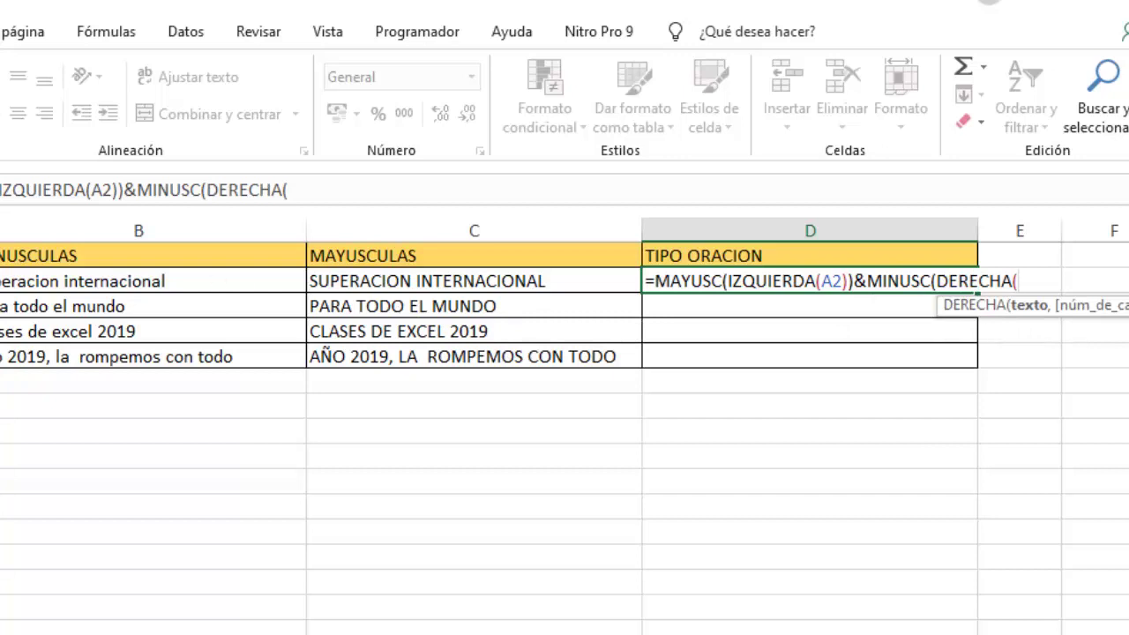
text(A2)
text(,)
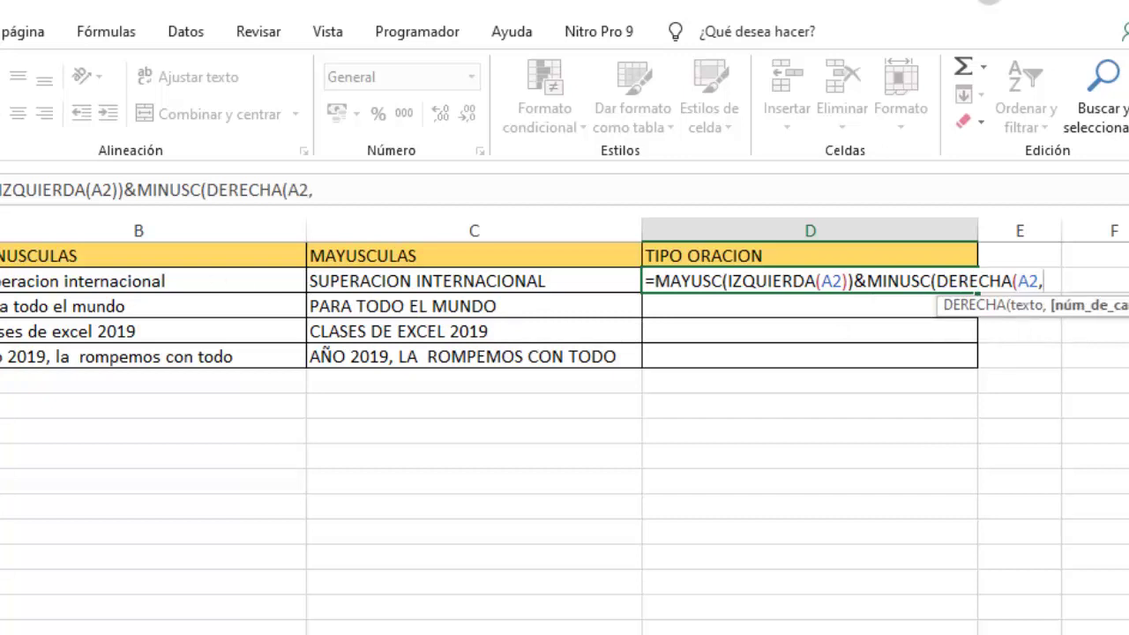
text(lar)
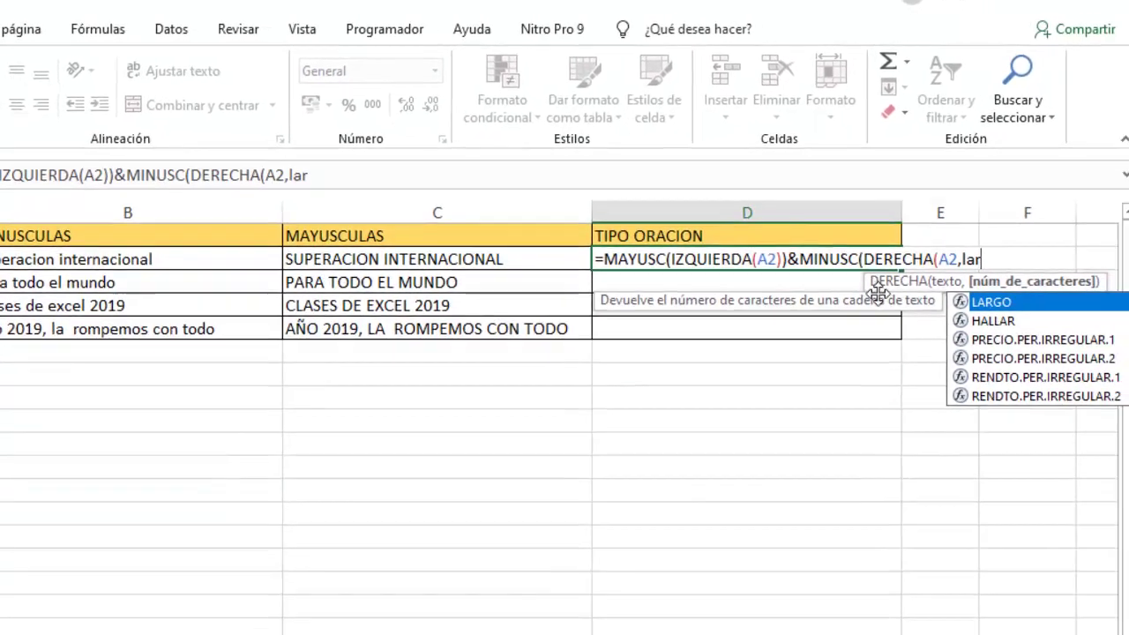
double_click(1013, 304)
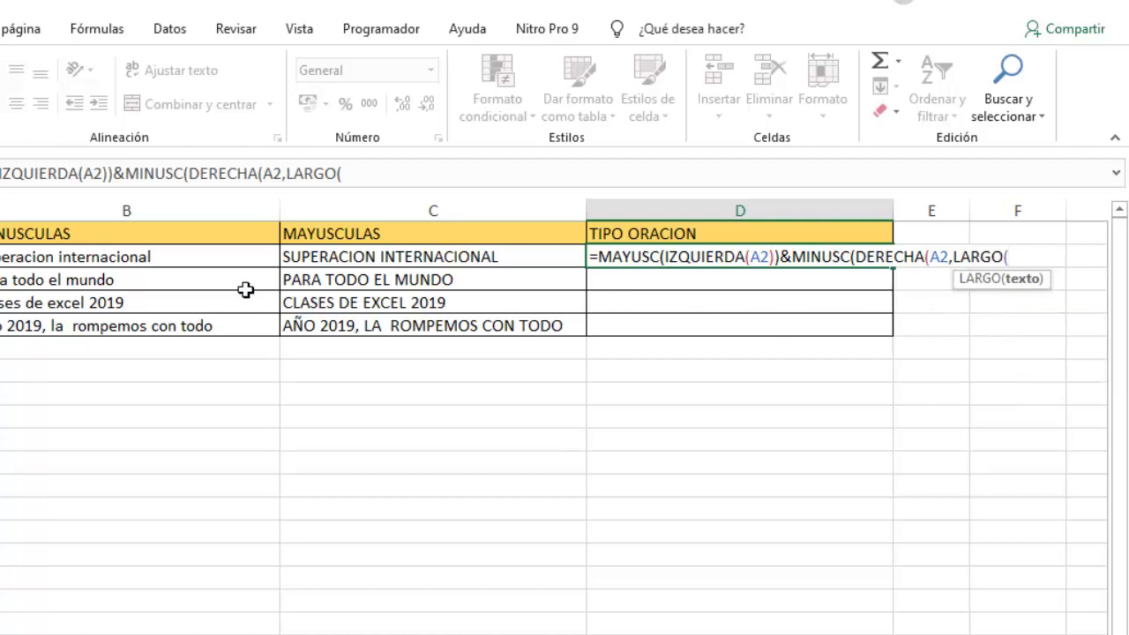
text(A2)
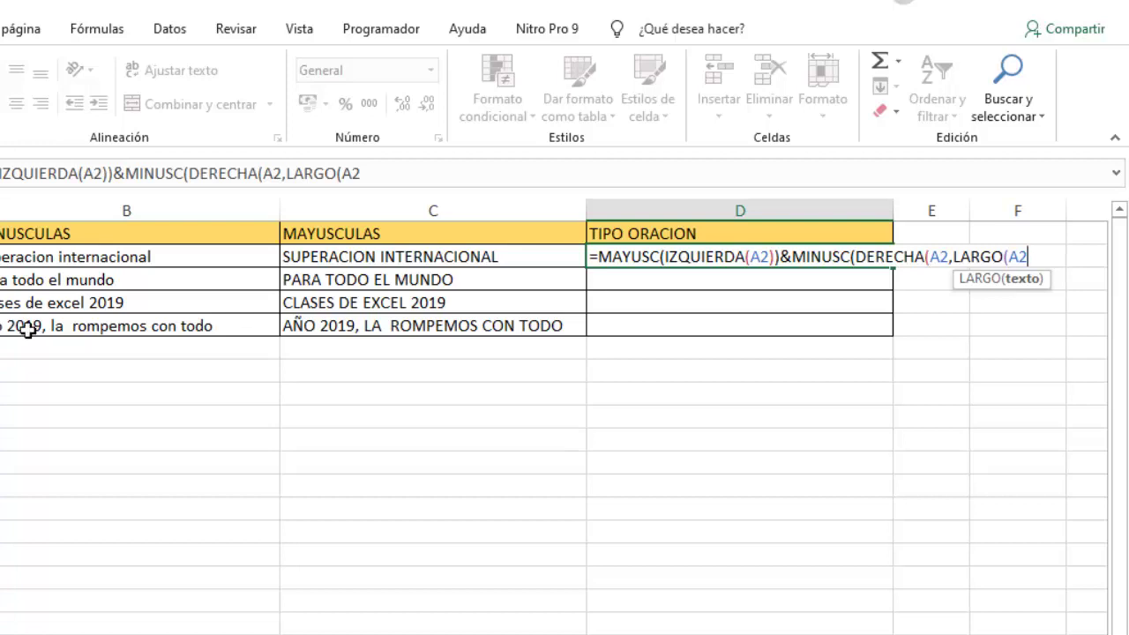
text()-1)
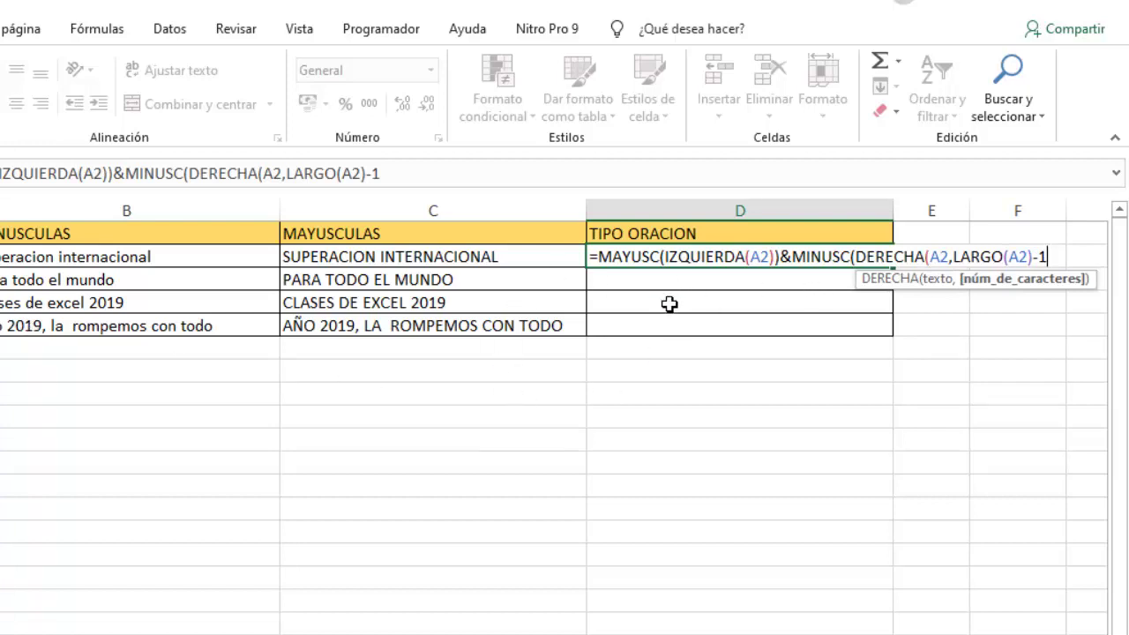
text())
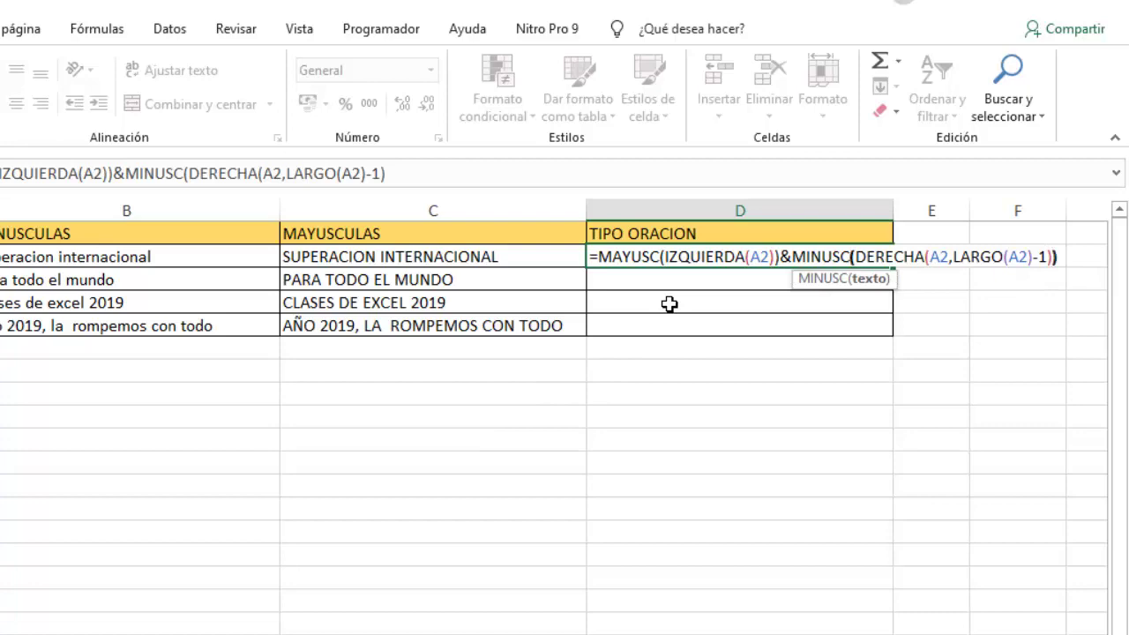
key(Return)
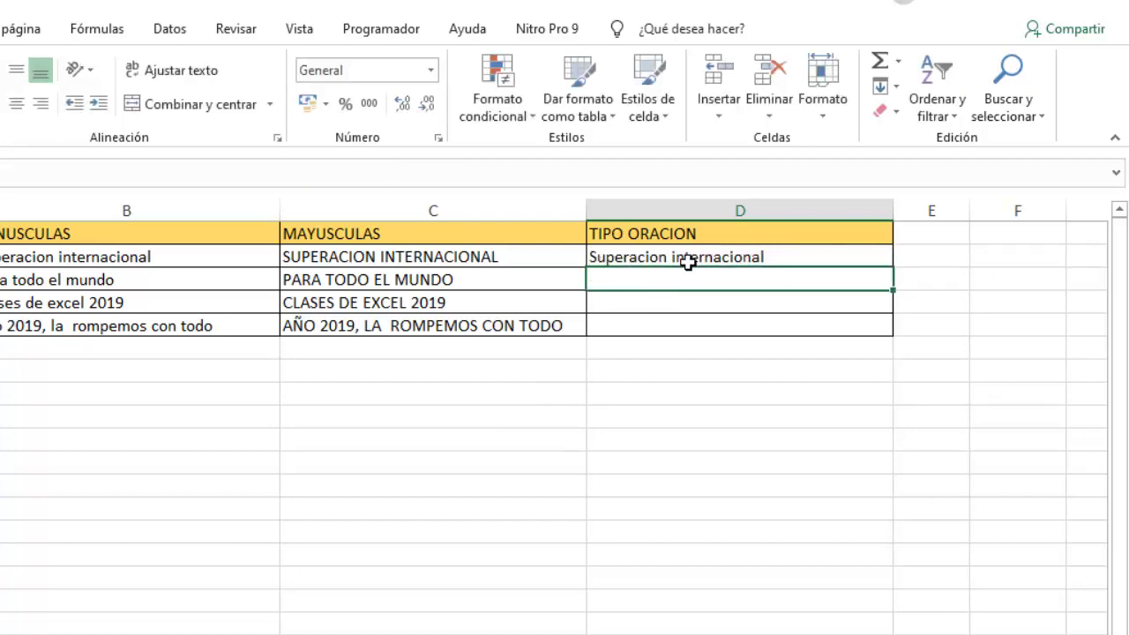
Fill the sentence-case formula from D2 down to D5
click(688, 262)
drag(894, 268, 903, 342)
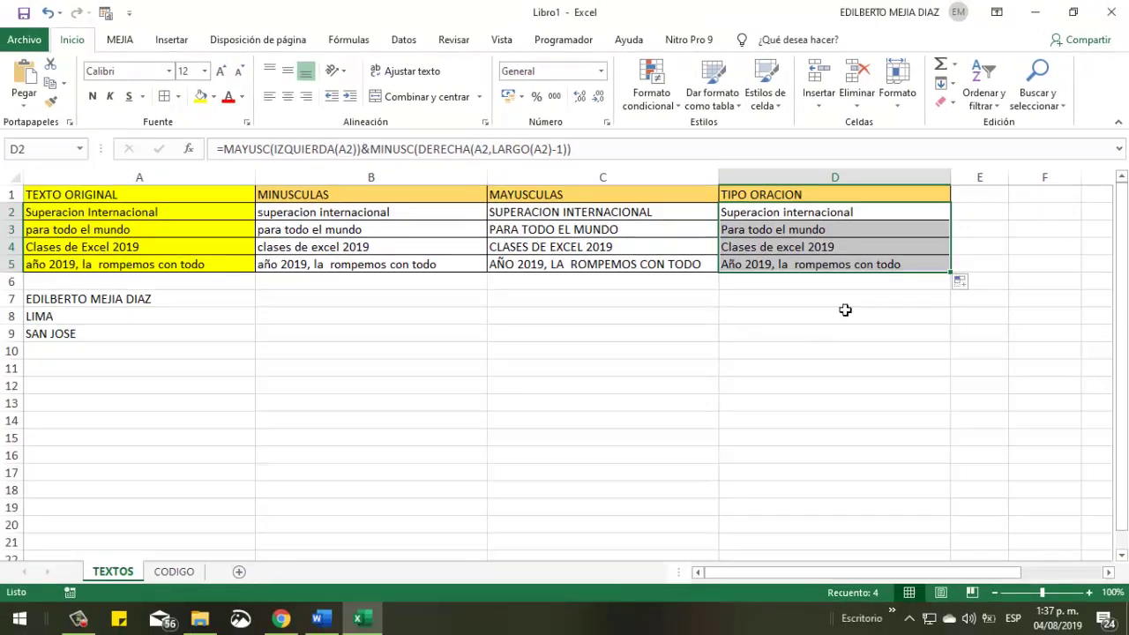
click(808, 330)
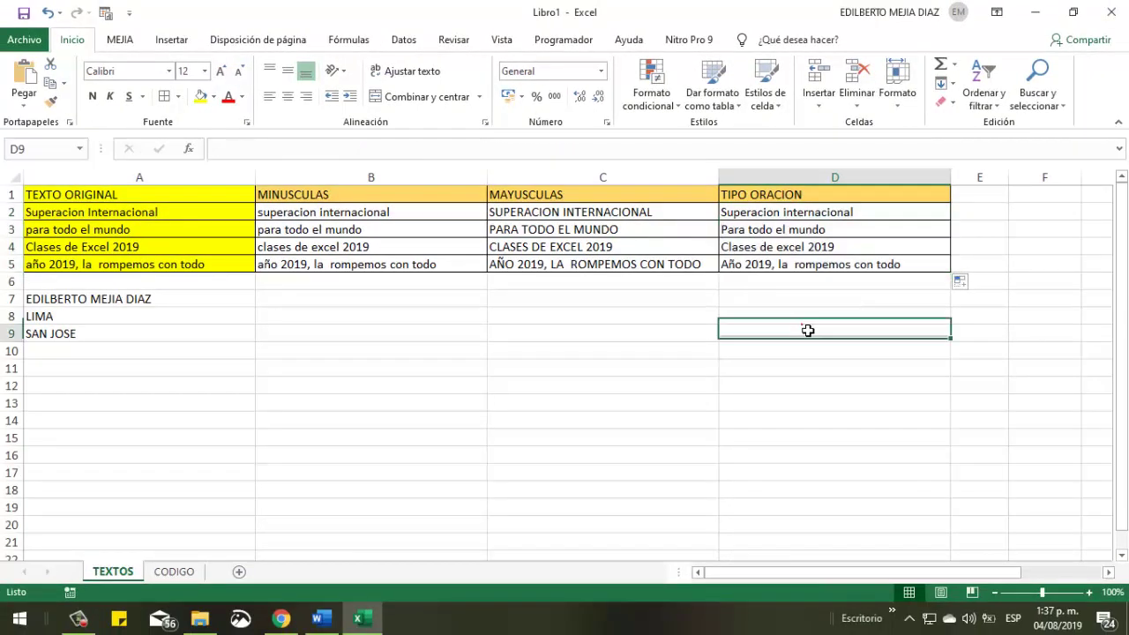
Enter =NOMPROPIO(A7) in B7 and fill it down to B9
click(273, 305)
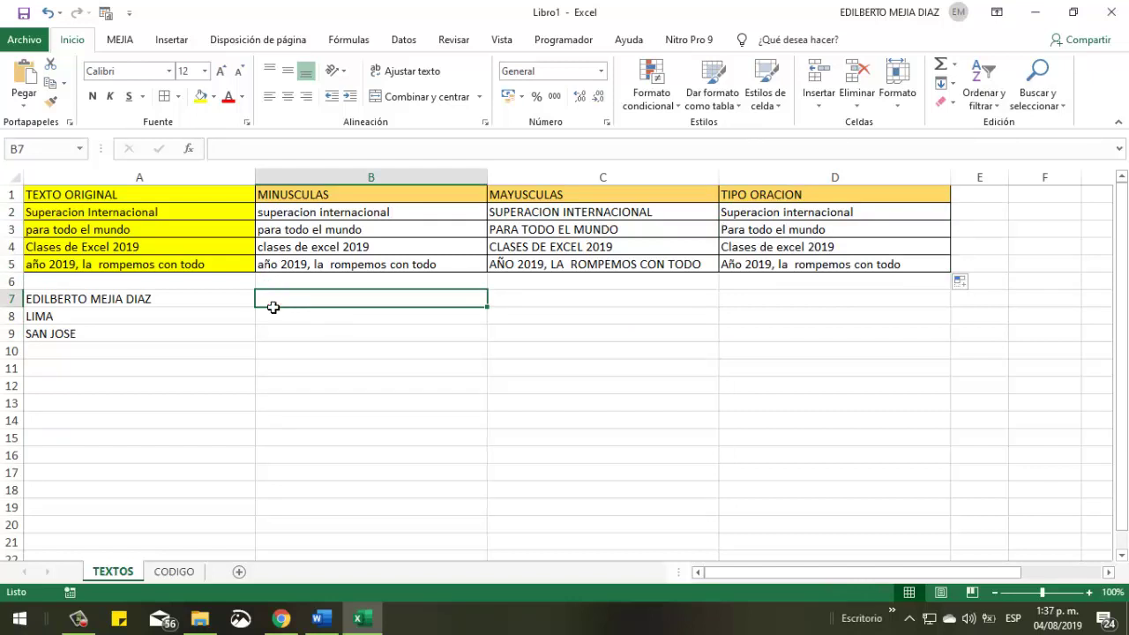
text(=n)
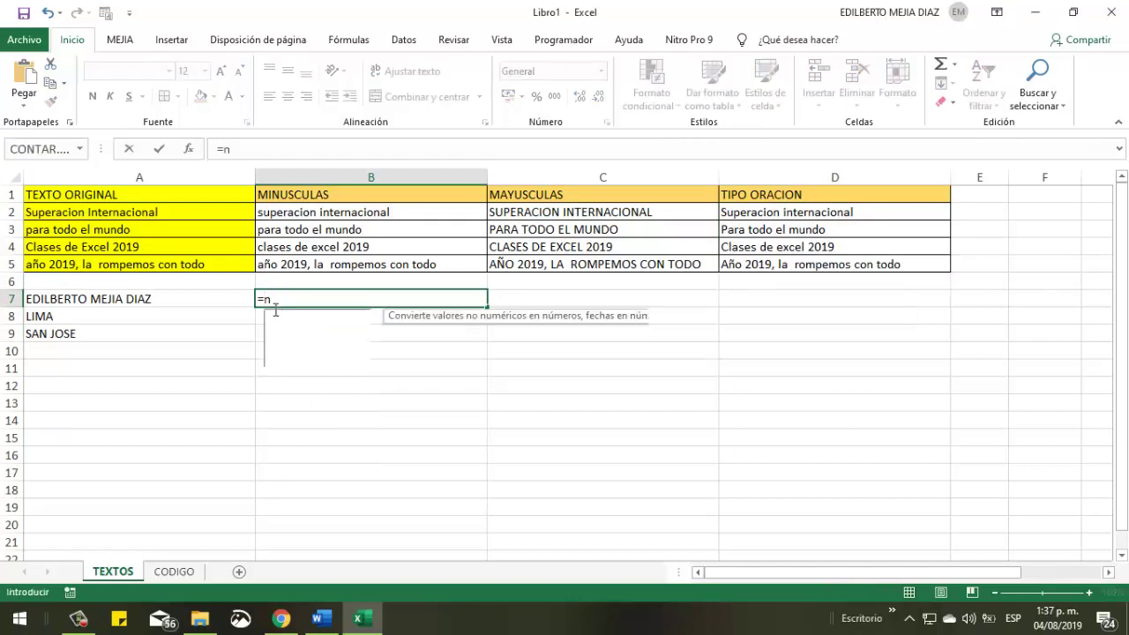
text(om)
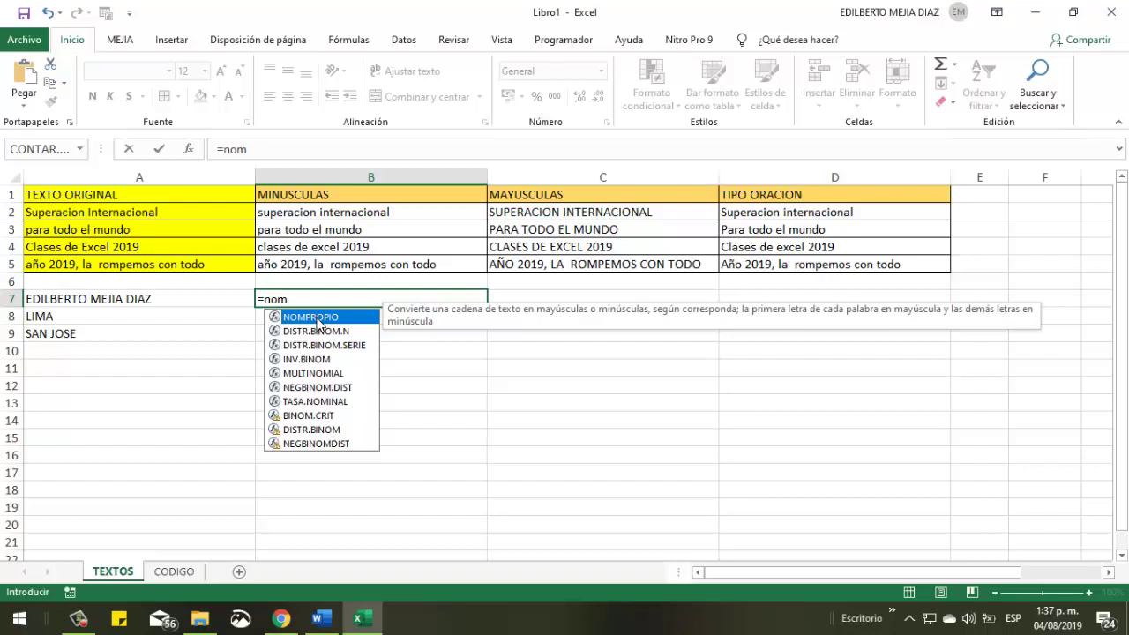
double_click(319, 323)
click(156, 302)
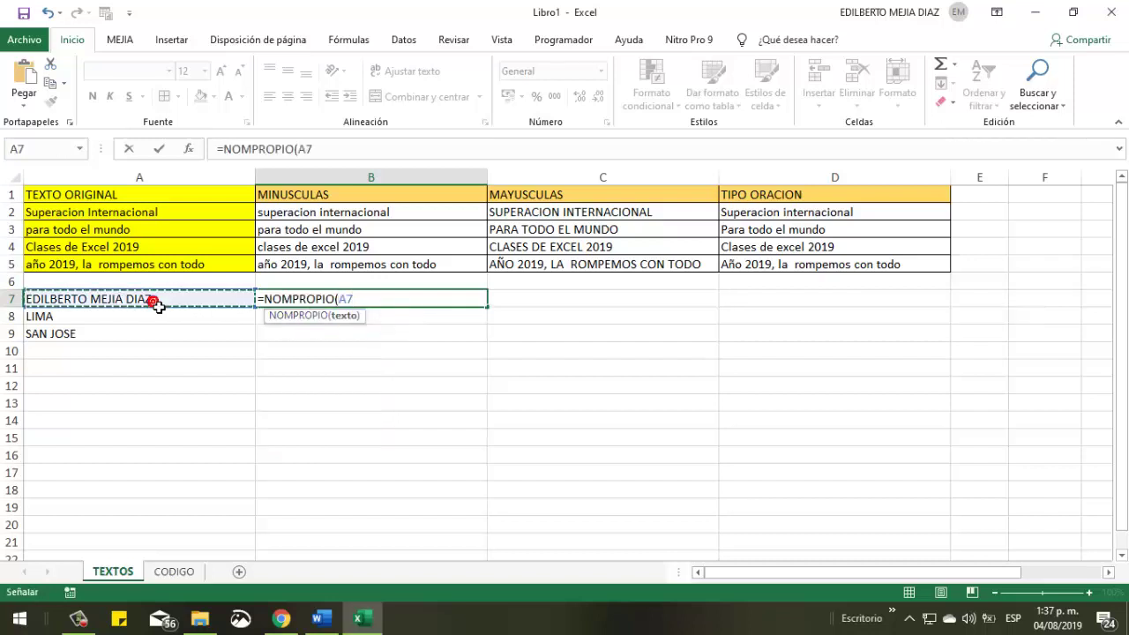
key(Return)
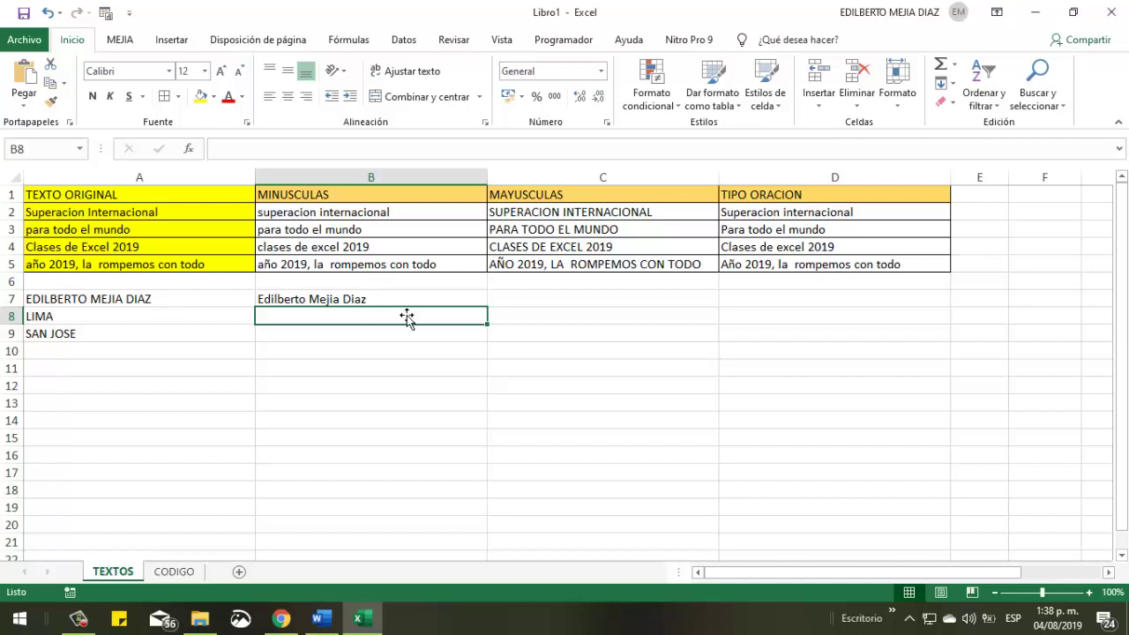
click(441, 301)
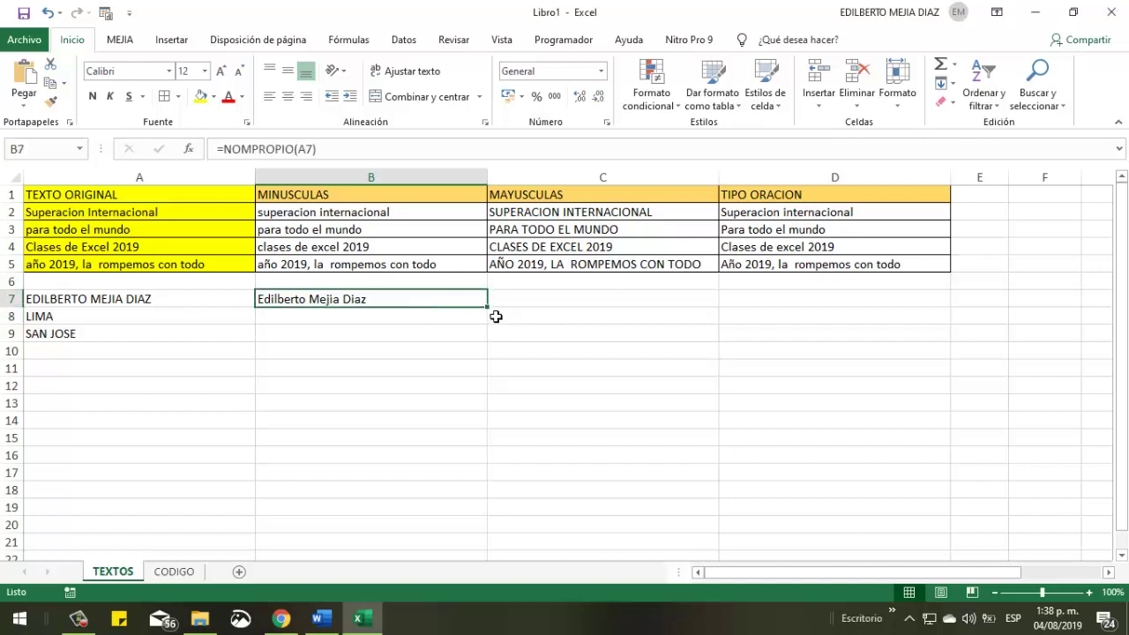
drag(495, 312, 494, 343)
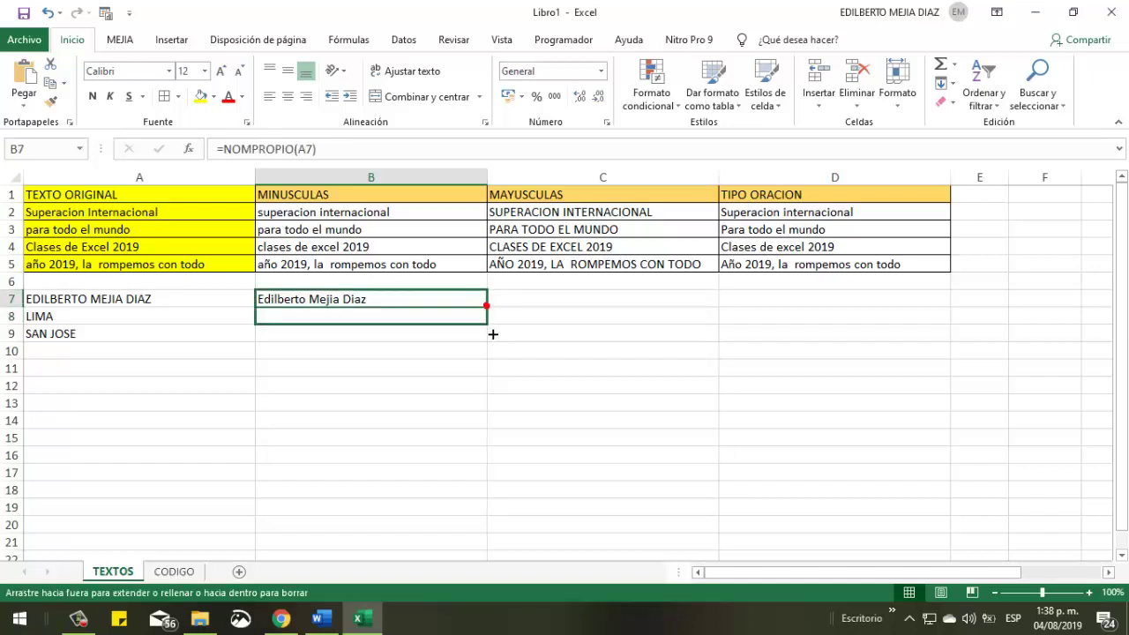
click(443, 386)
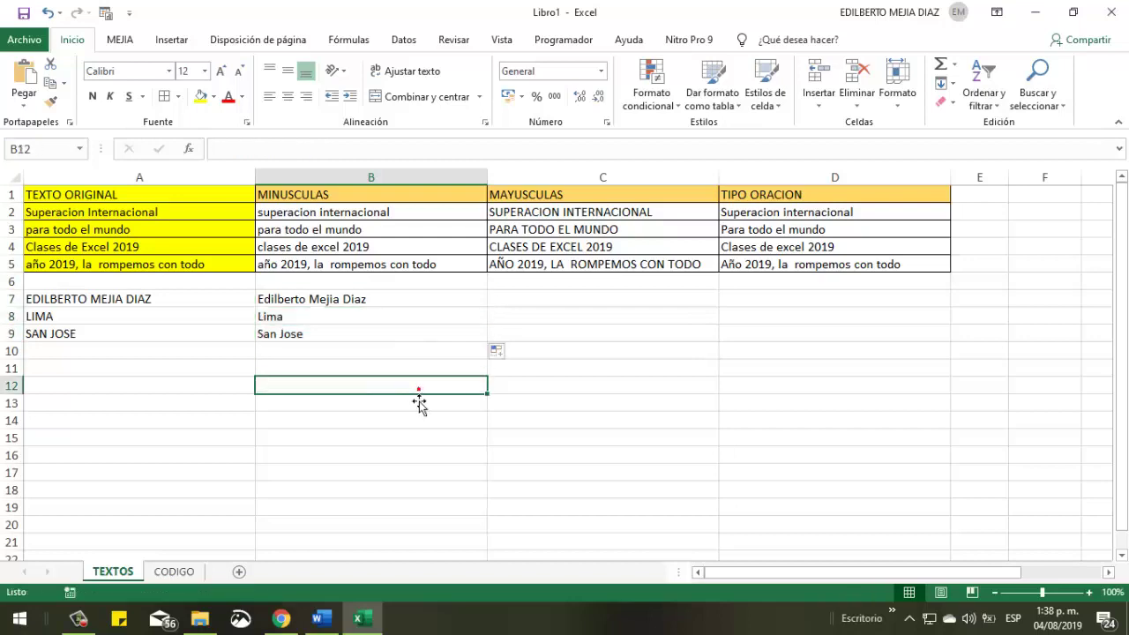
Switch to the CODIGO sheet and select cell G4
click(176, 572)
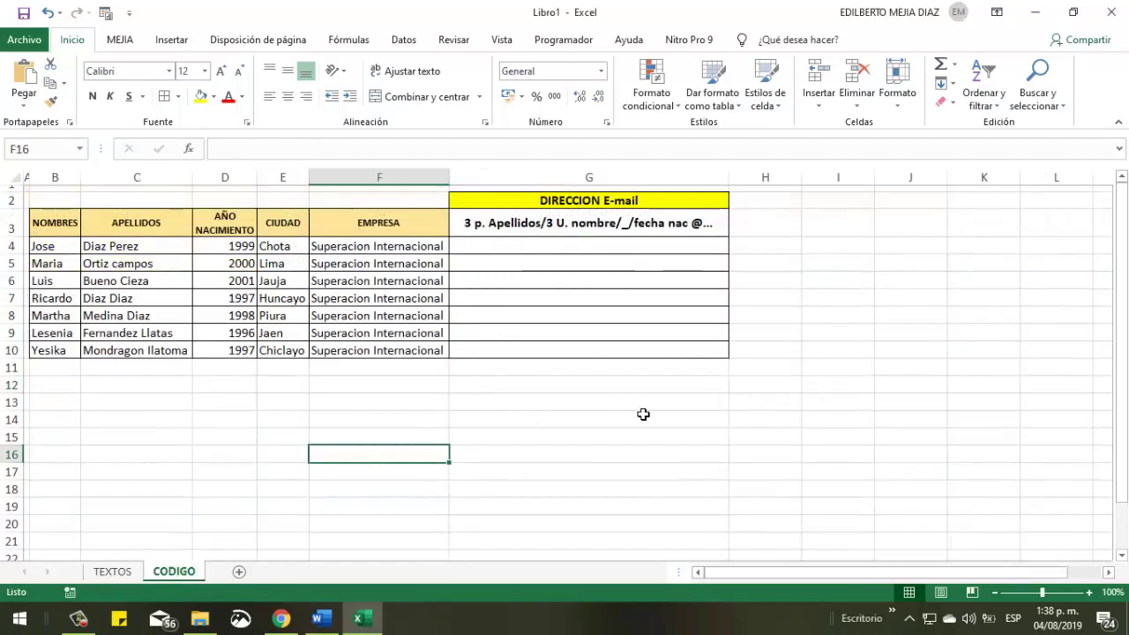
click(586, 405)
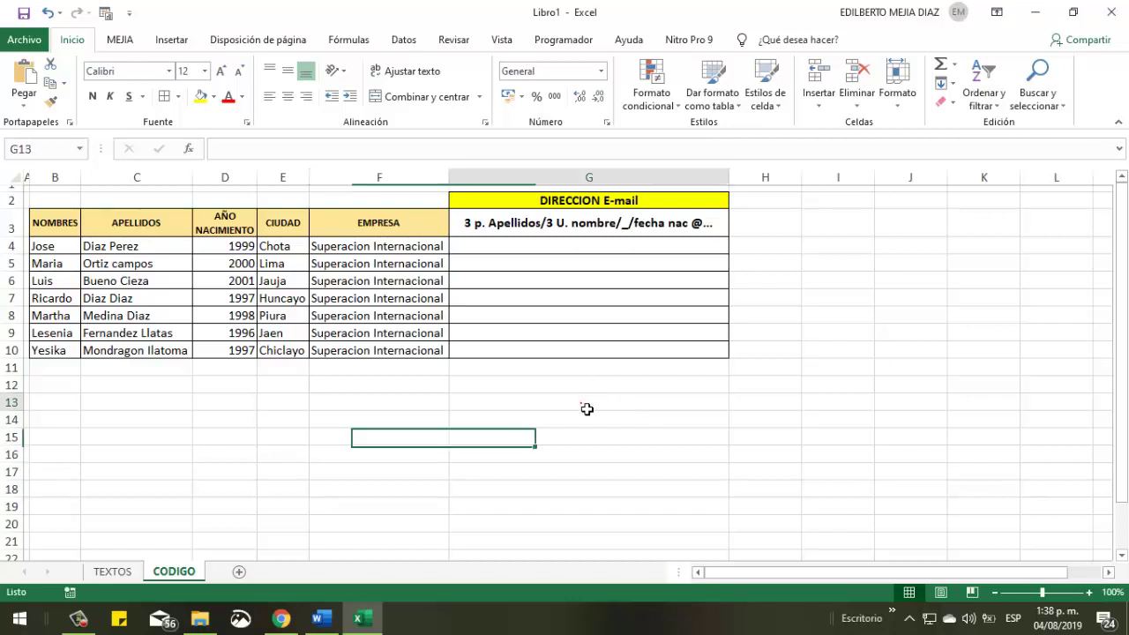
click(556, 246)
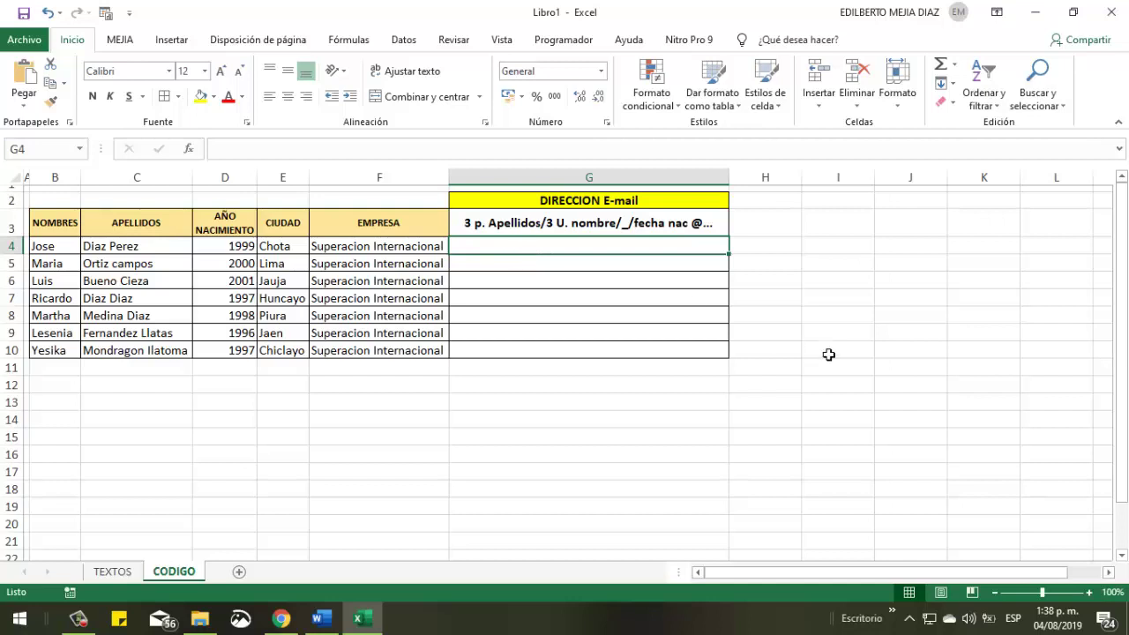
In G4, start =CONCAT(IZQUIERDA(C4,3), taking the surname's first three letters
text(=co)
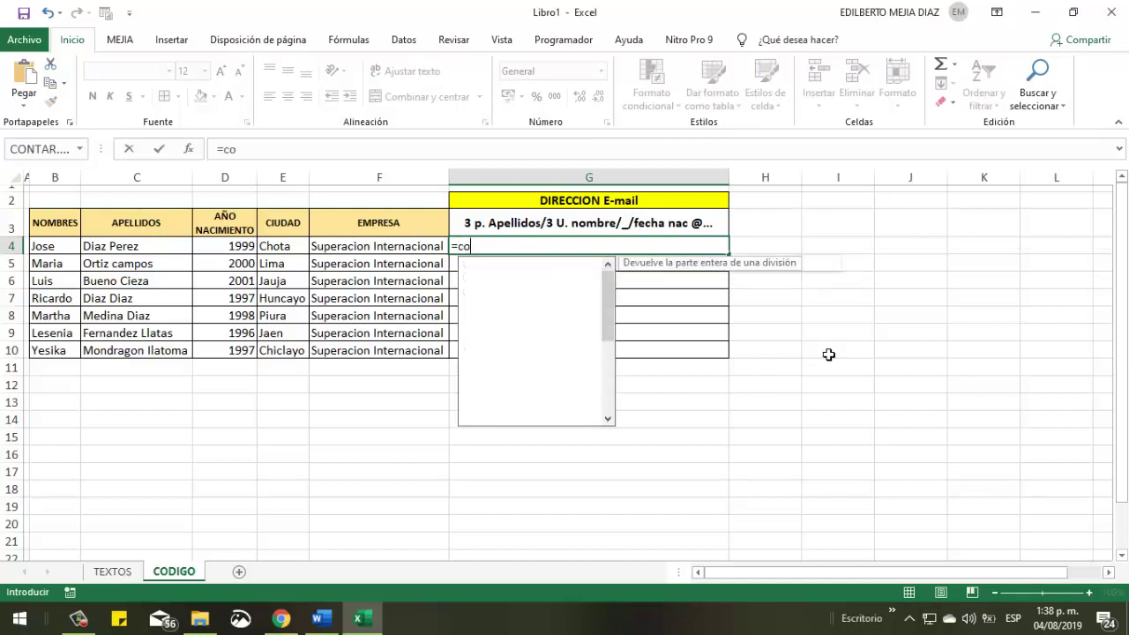
text(n)
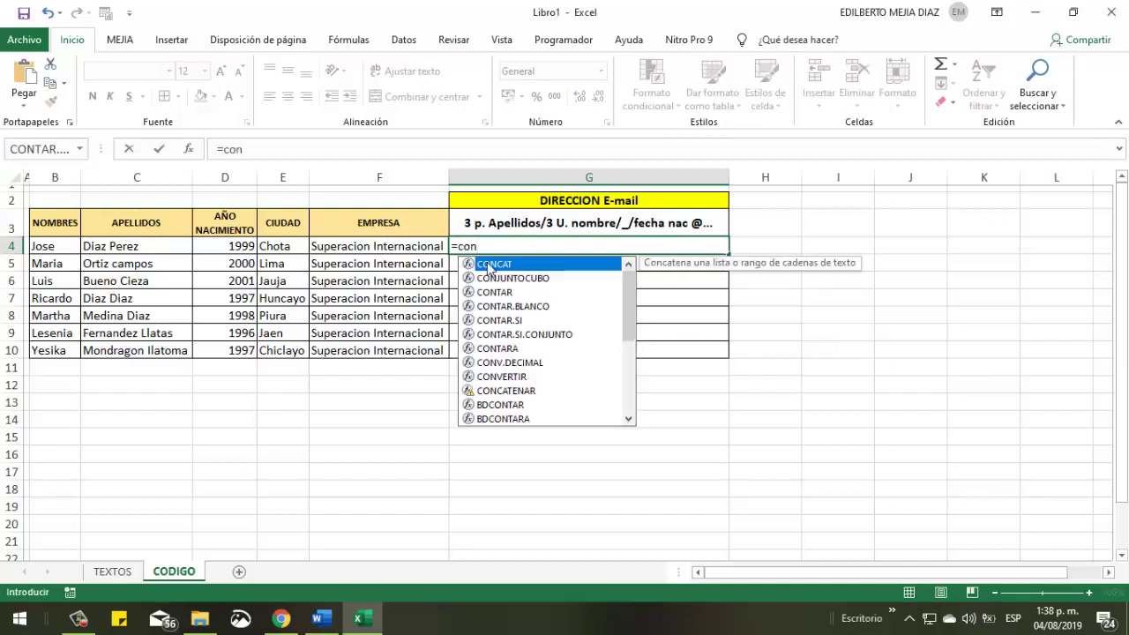
text(c)
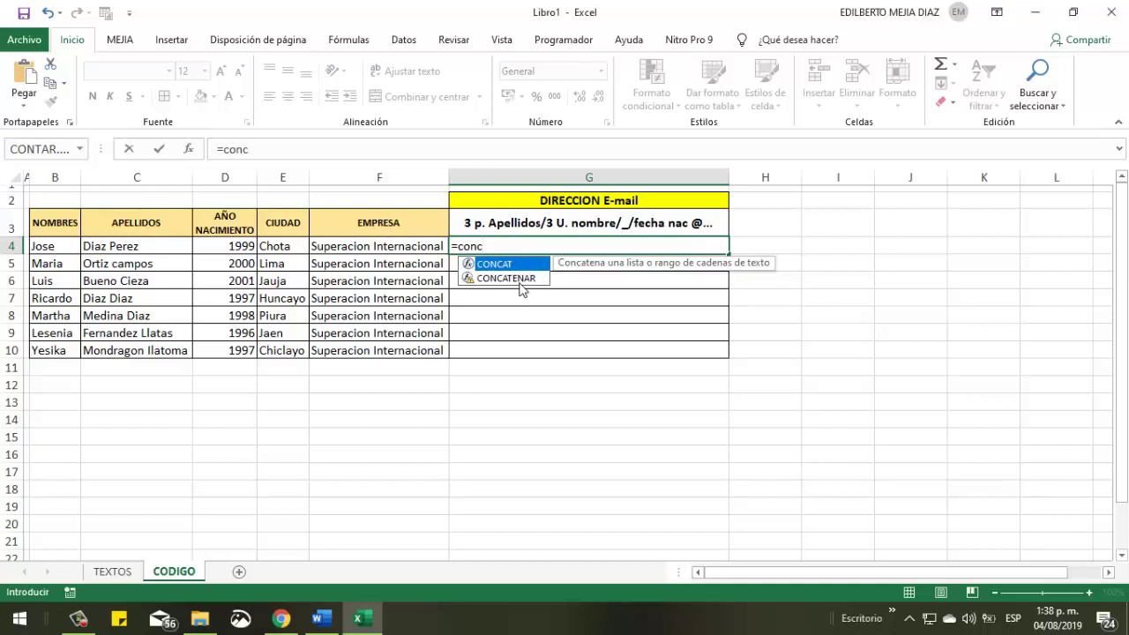
double_click(494, 264)
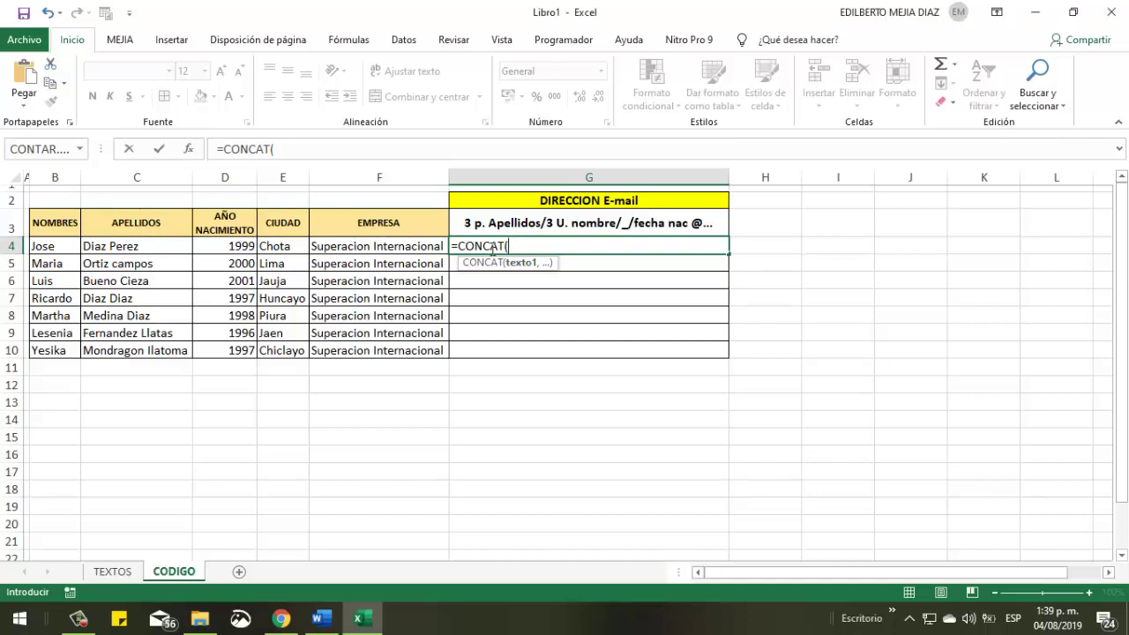
text(i)
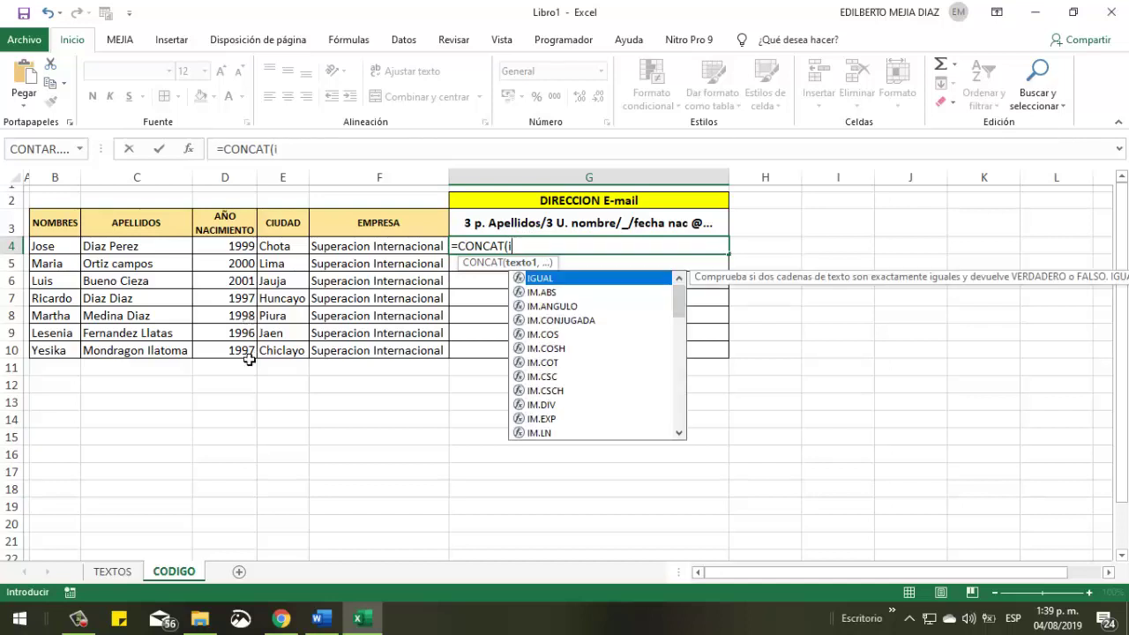
text(z)
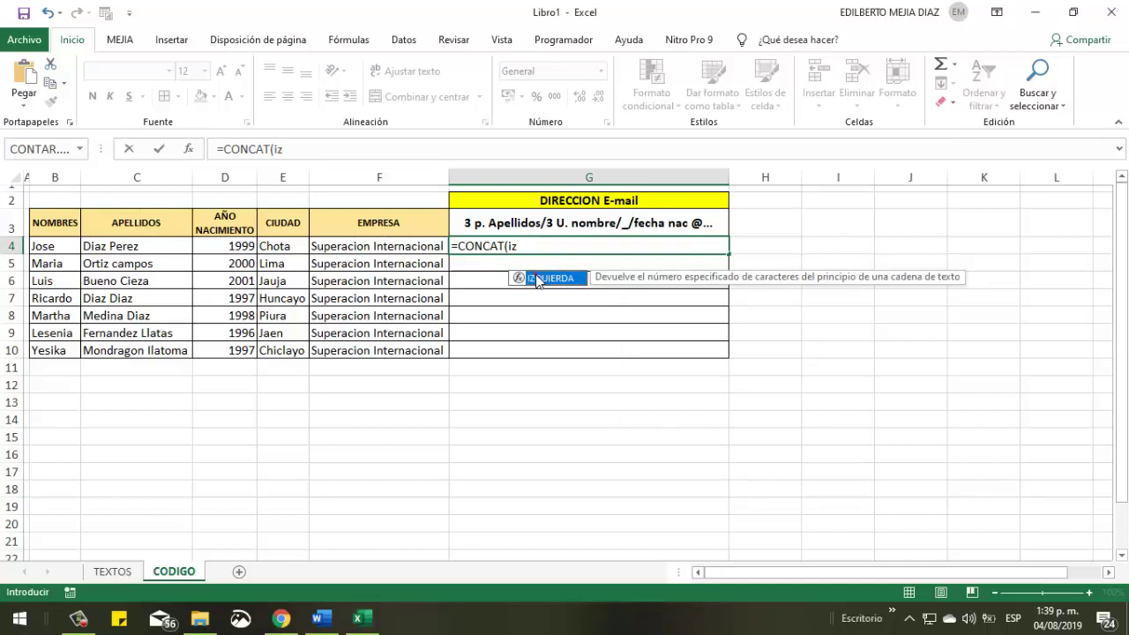
double_click(537, 278)
click(123, 248)
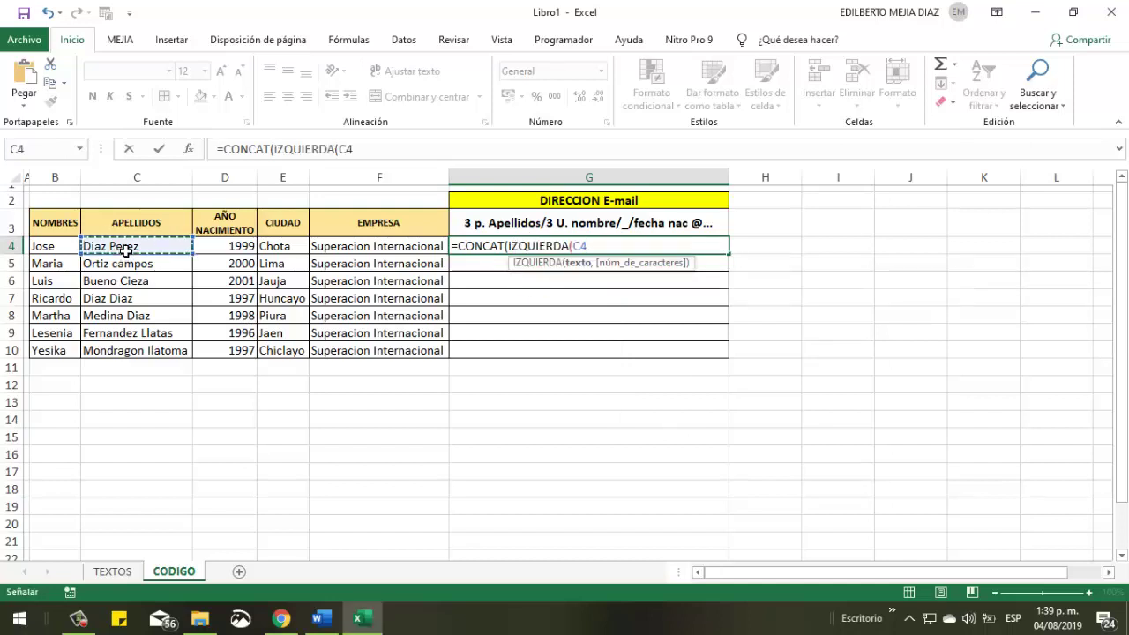
text(,3))
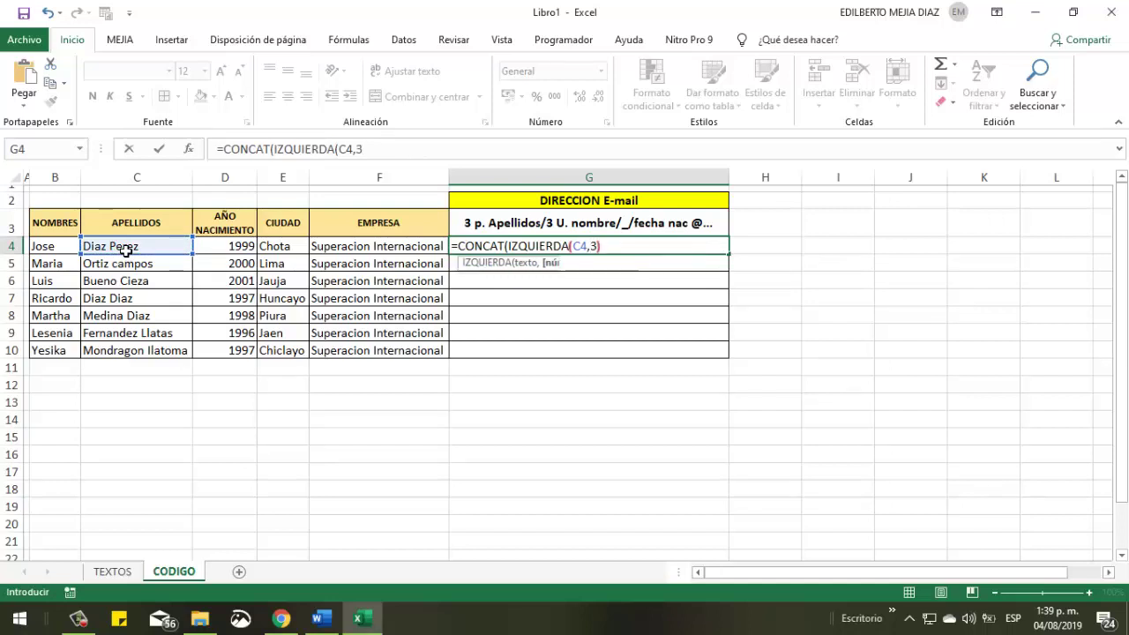
text(,)
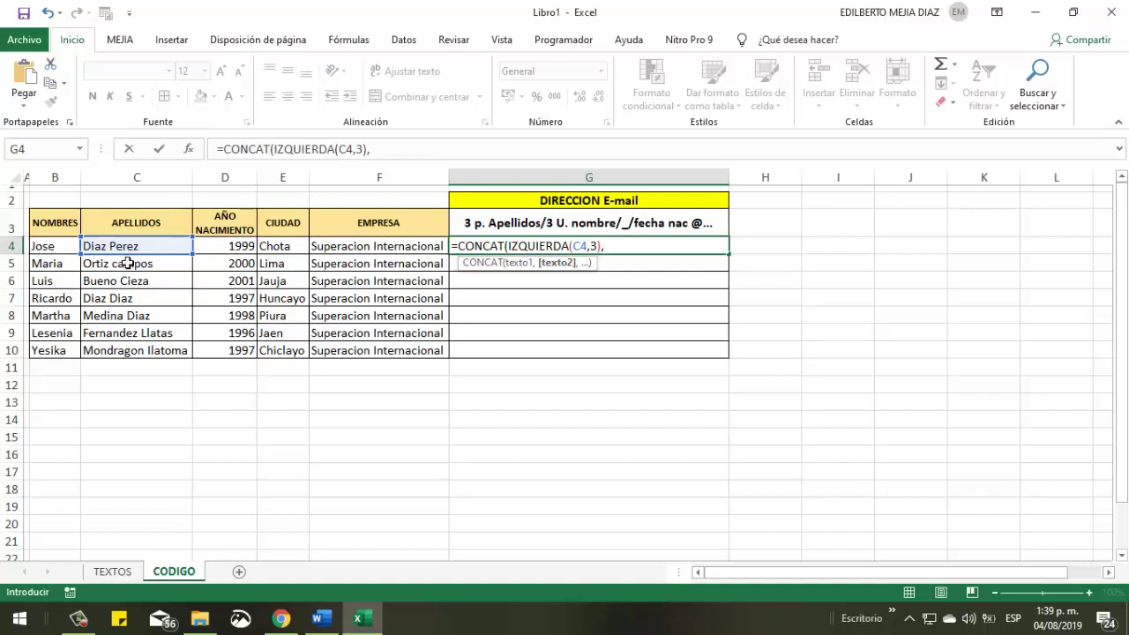
Add DERECHA(B4,3), "_", D4 and "@" to the CONCAT formula, accepting Excel's correction
text(dere)
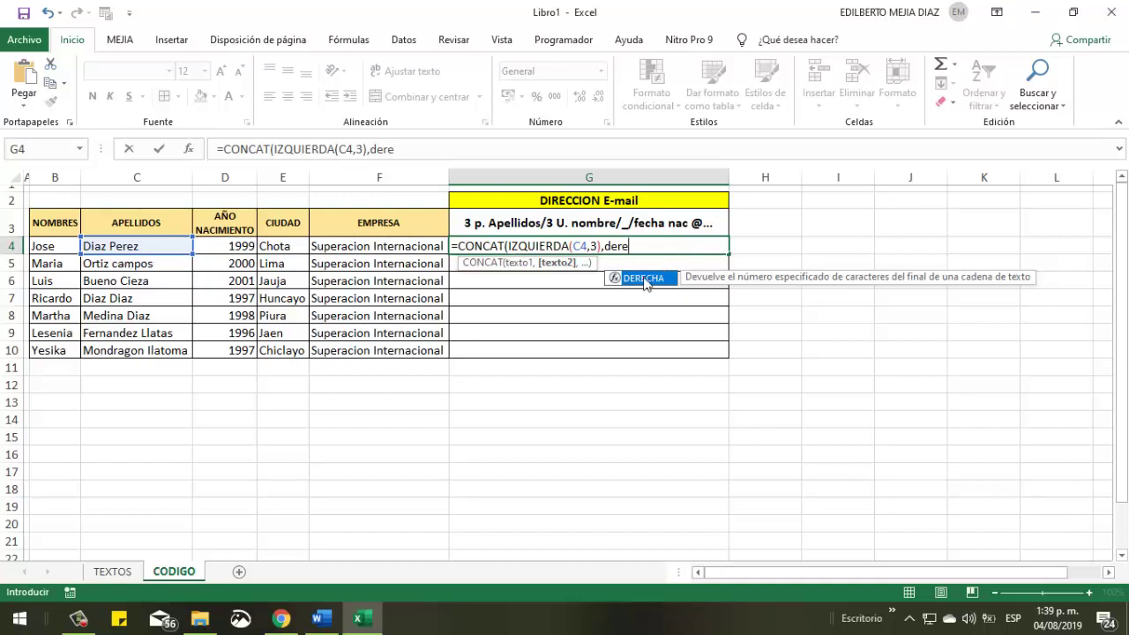
double_click(644, 279)
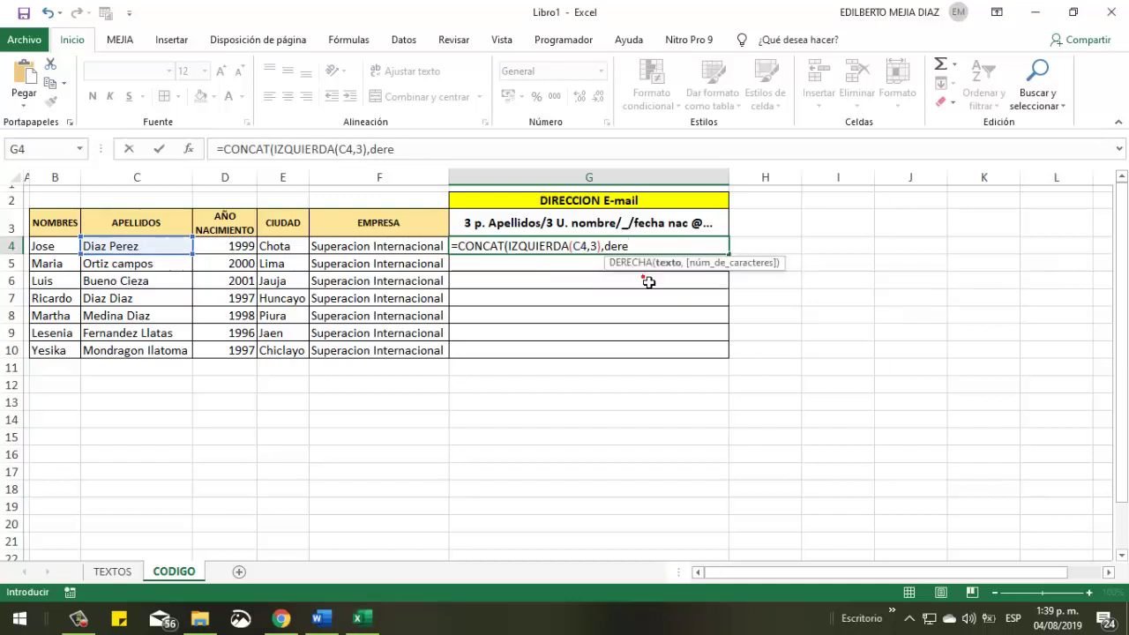
click(55, 247)
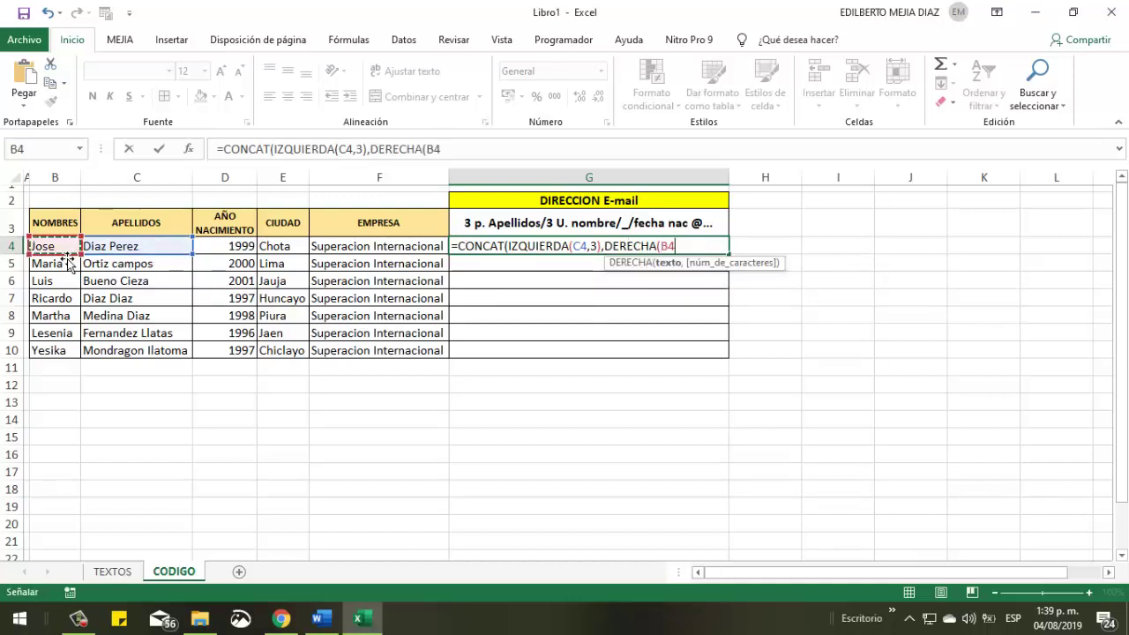
text(,3)
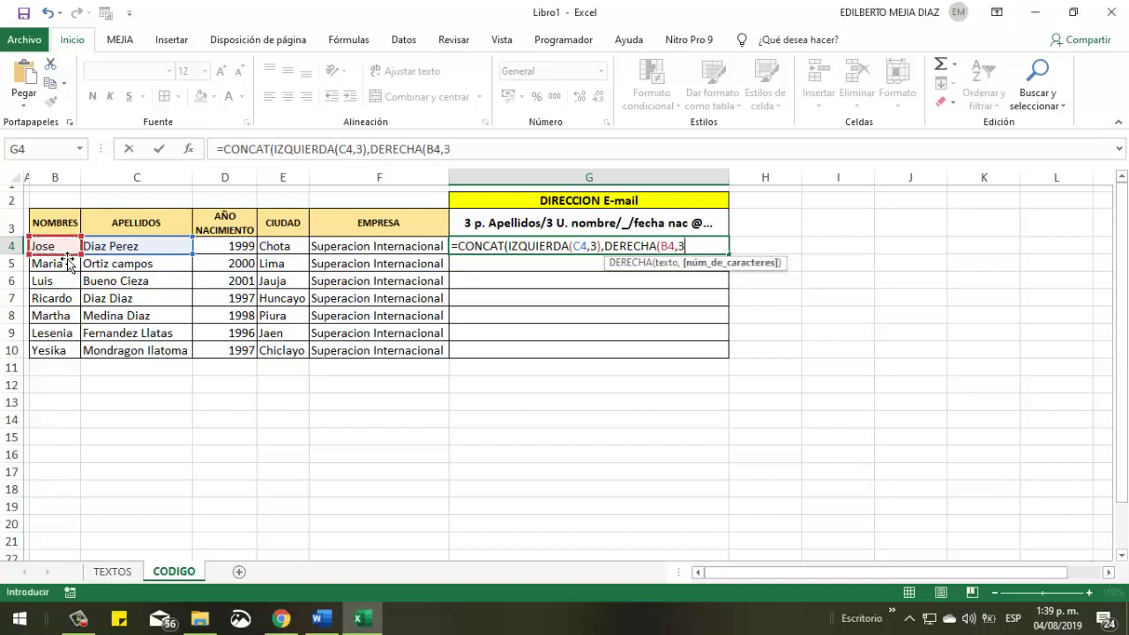
text())
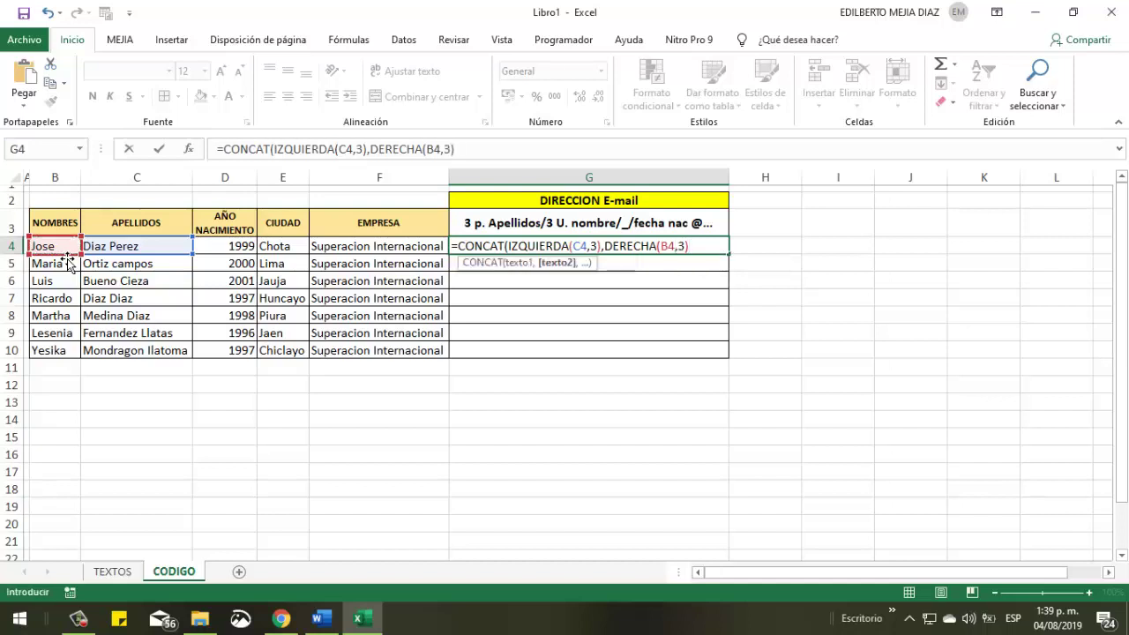
text(,"_)
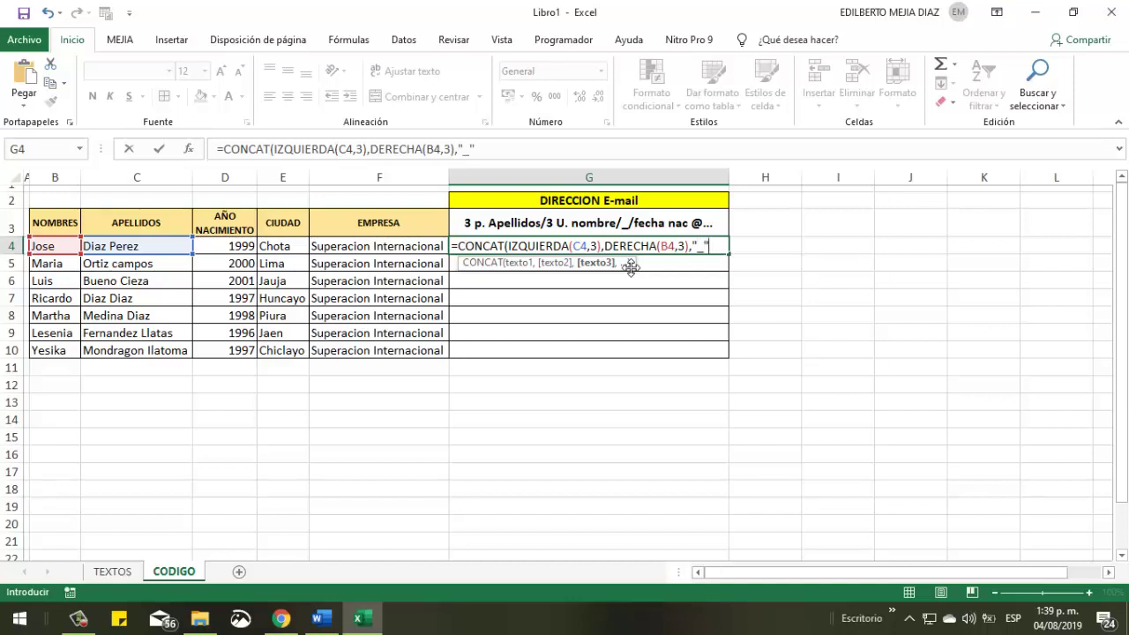
text(,)
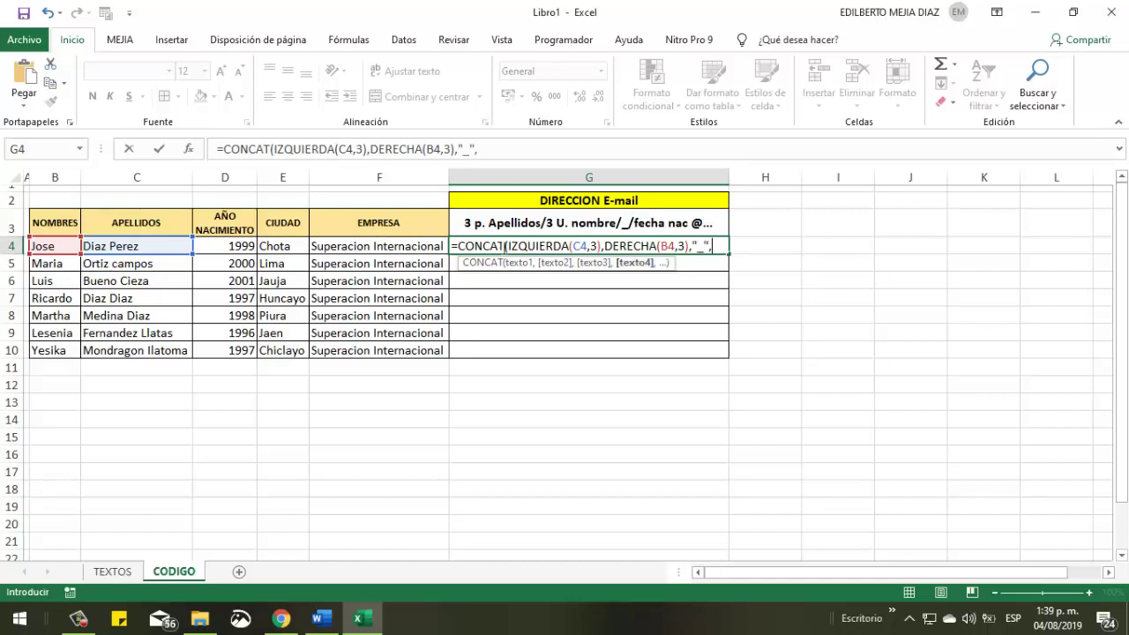
click(244, 250)
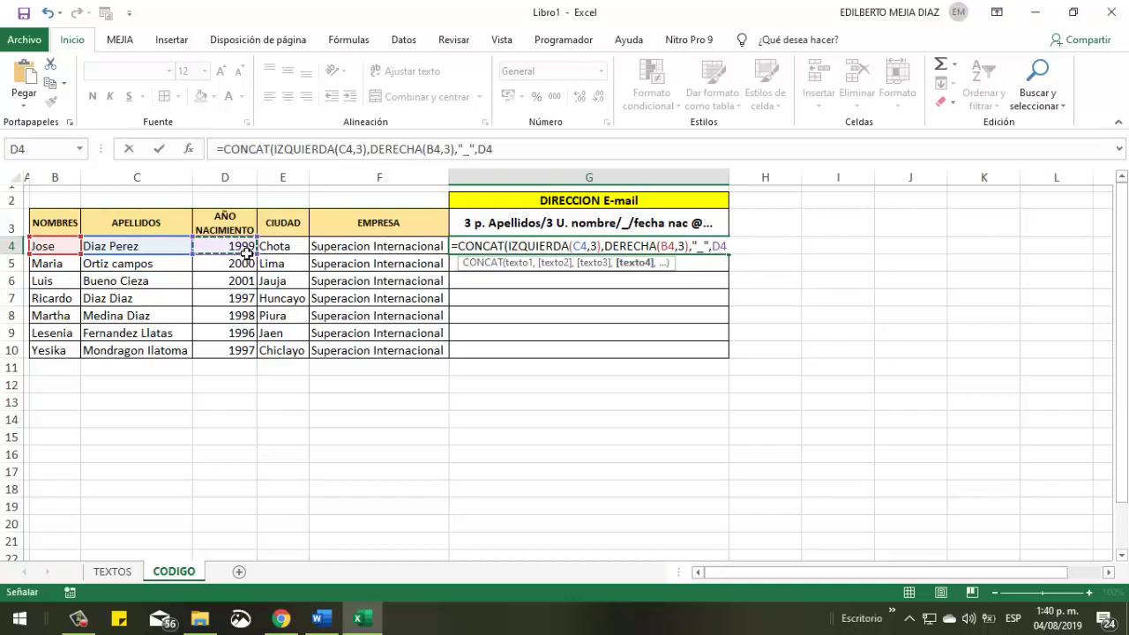
text(,")
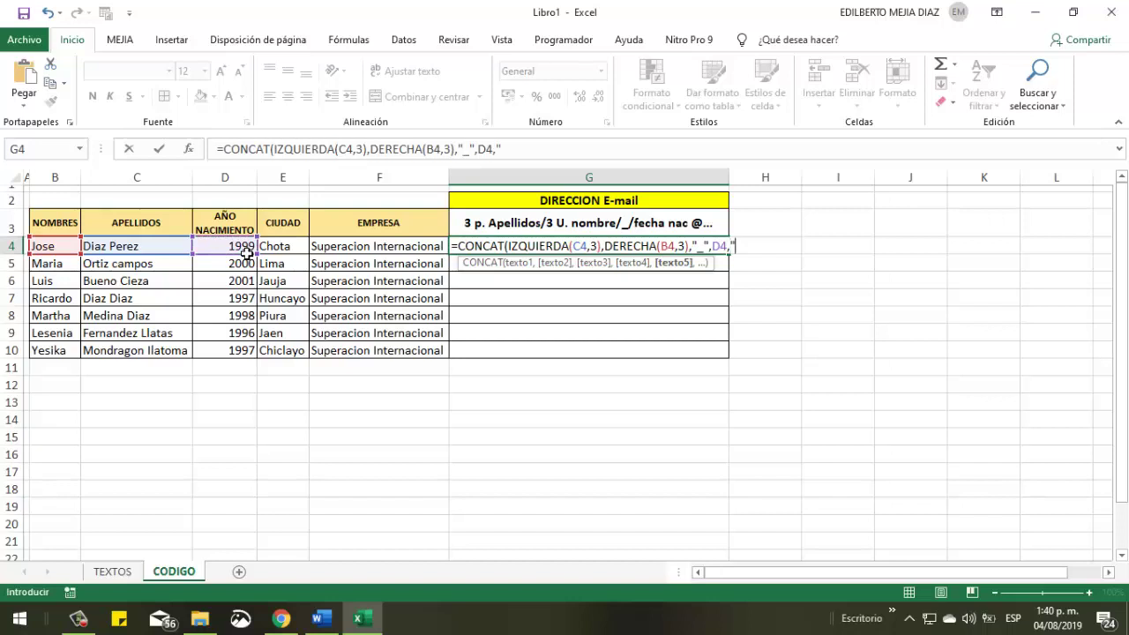
text(@)
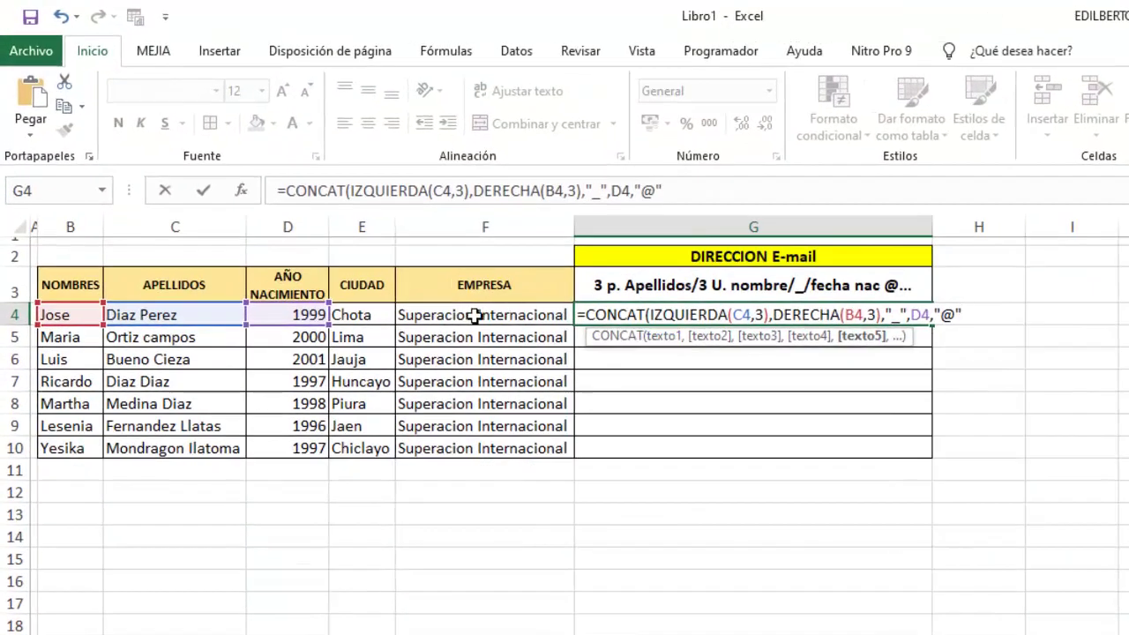
key(Return)
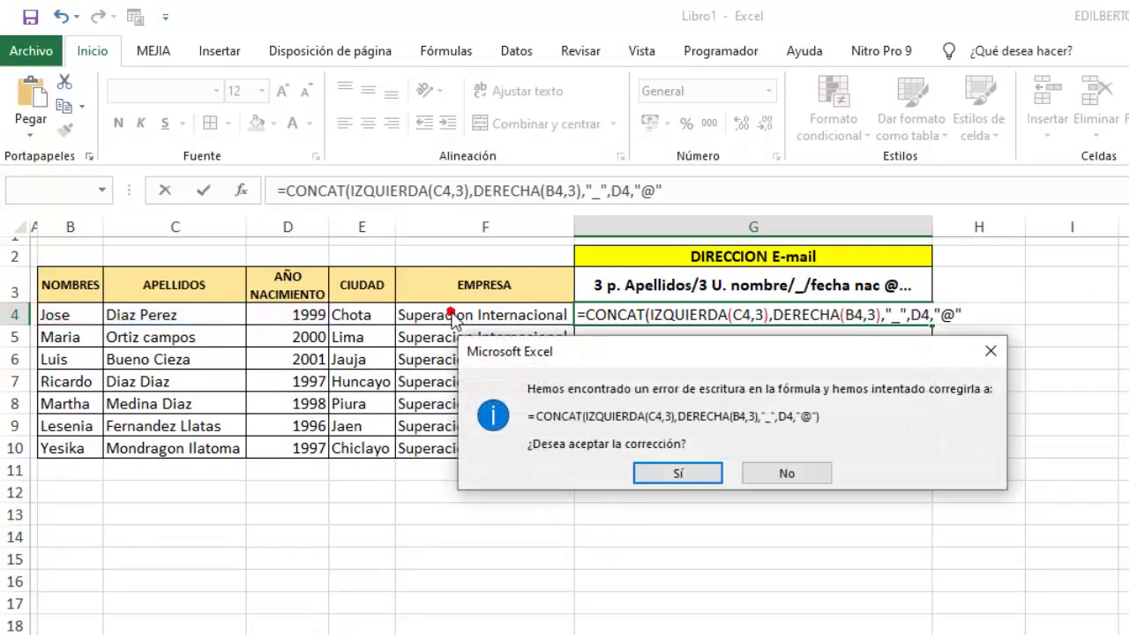
click(678, 474)
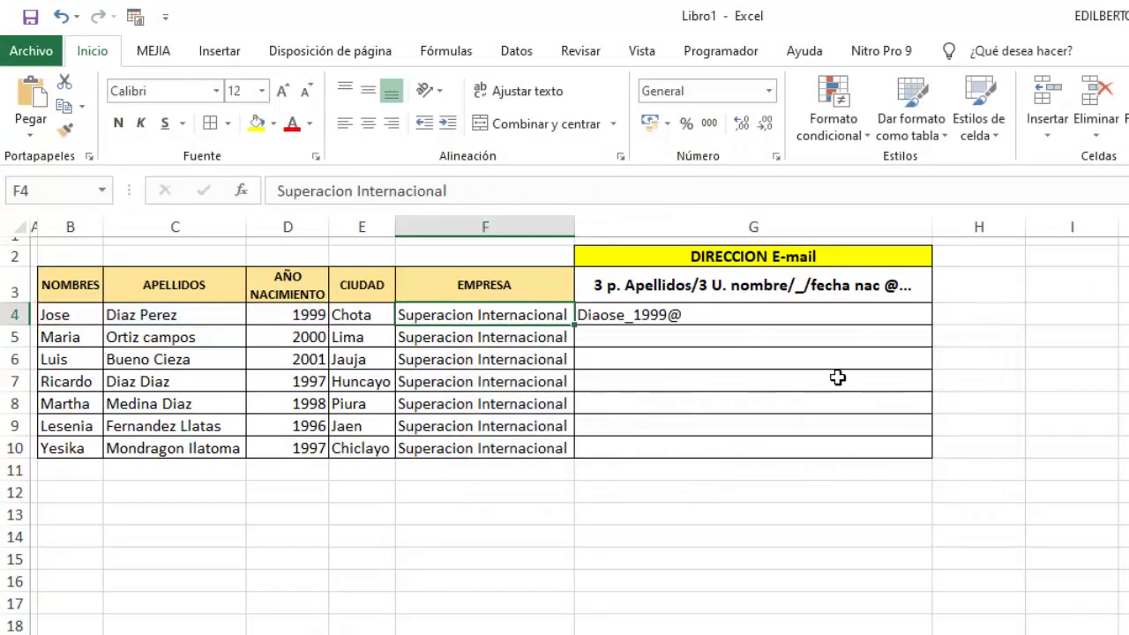
Append F4 and ".com" to the G4 formula, accepting Excel's correction
click(723, 325)
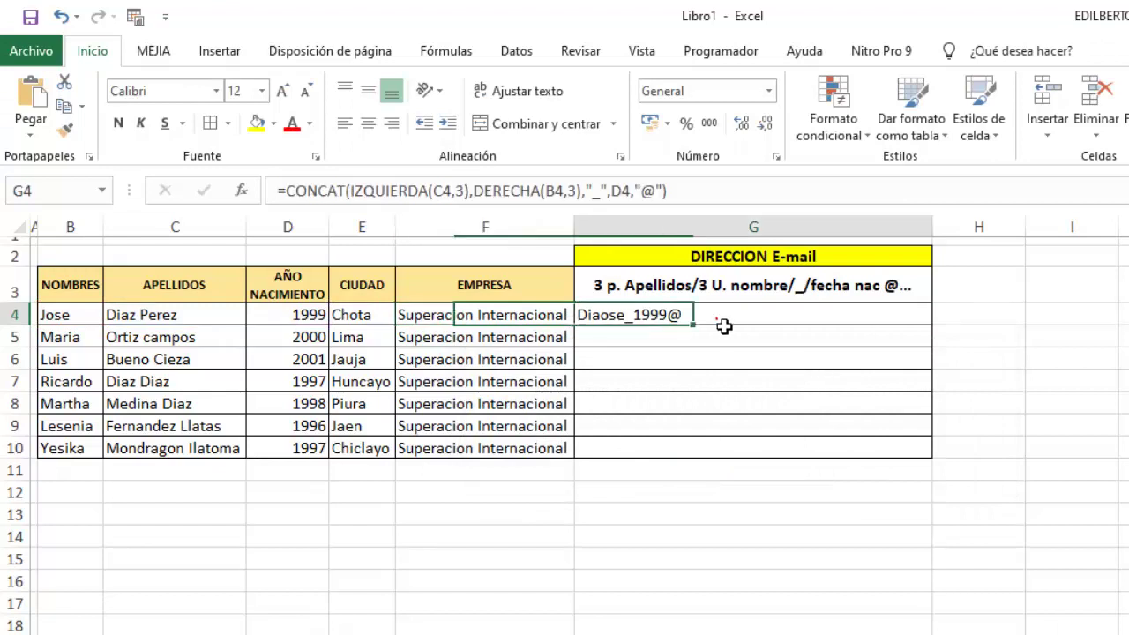
click(666, 192)
text(,)
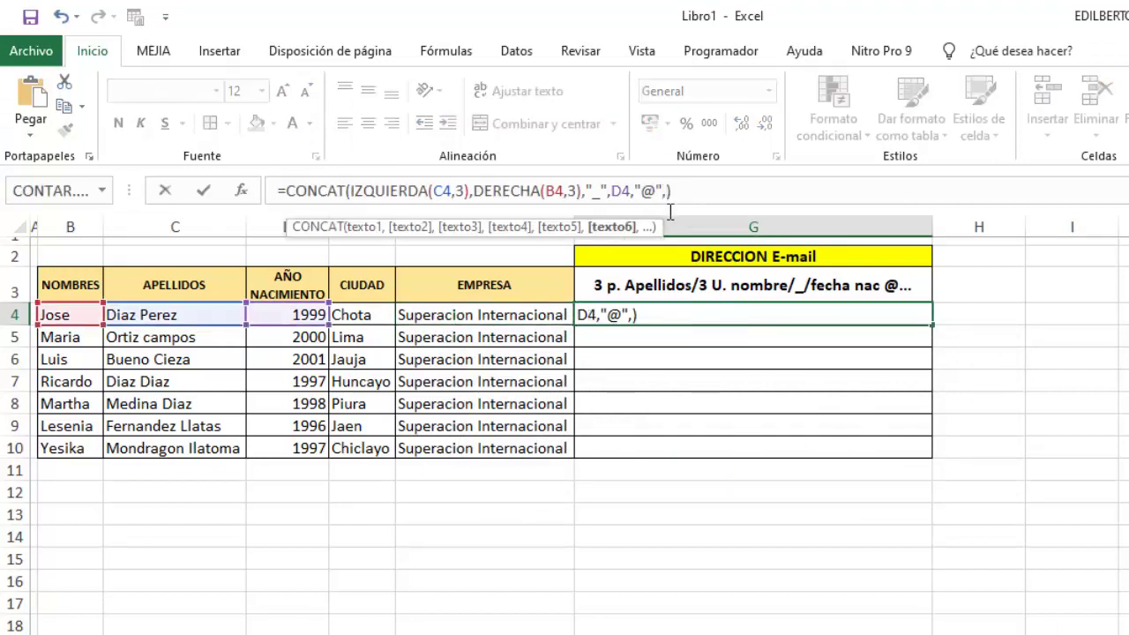
click(441, 321)
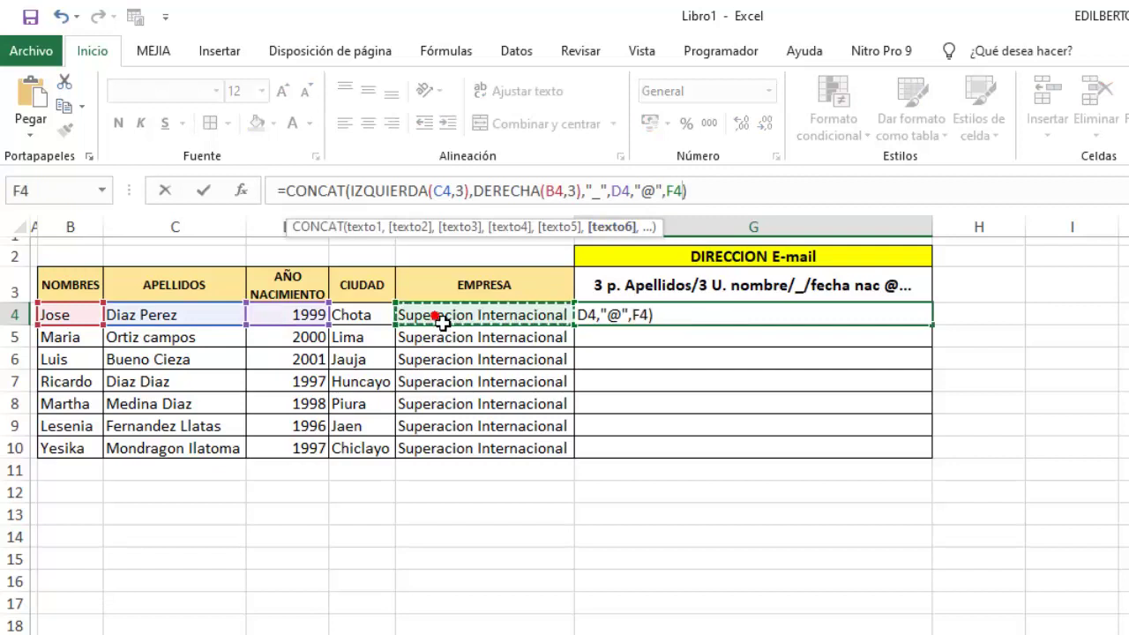
text(,)
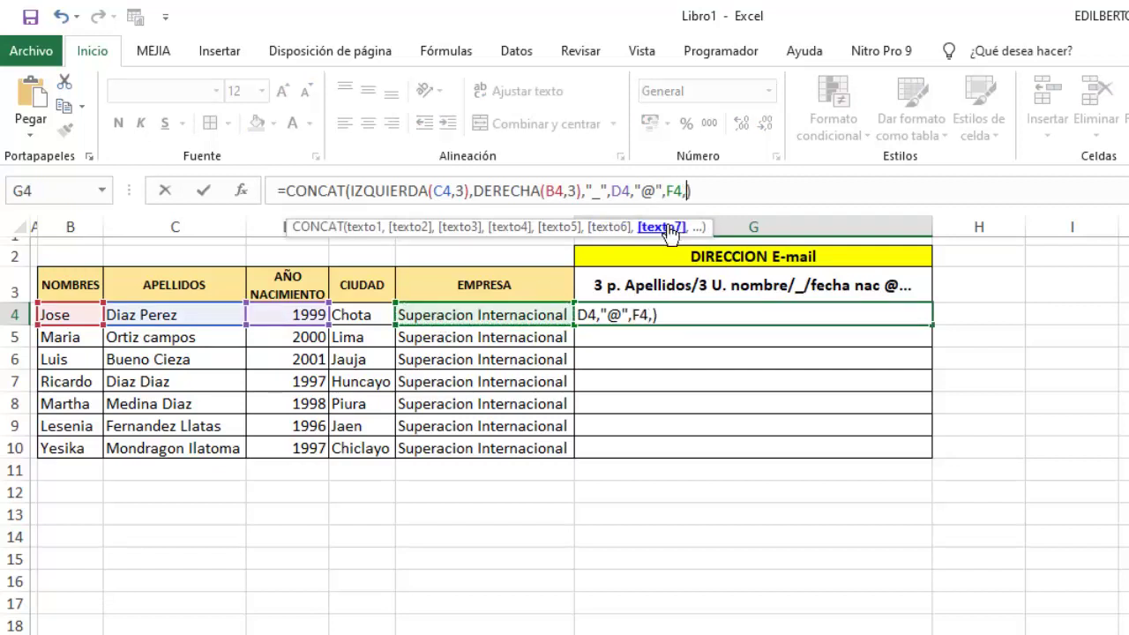
text(".c)
text(om)
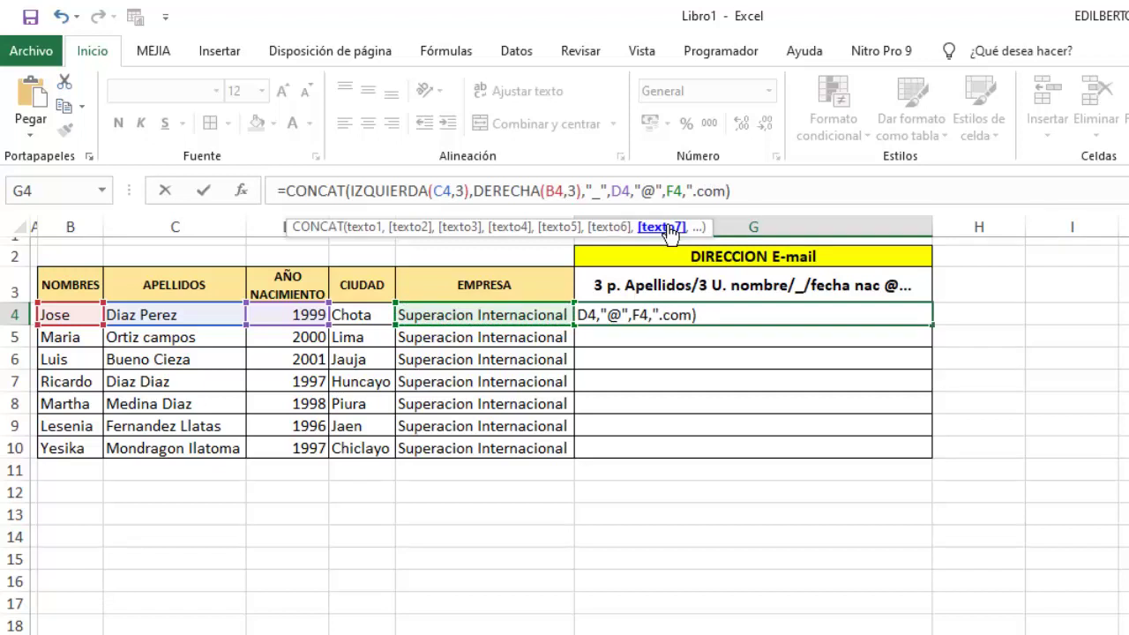
key(Return)
click(681, 483)
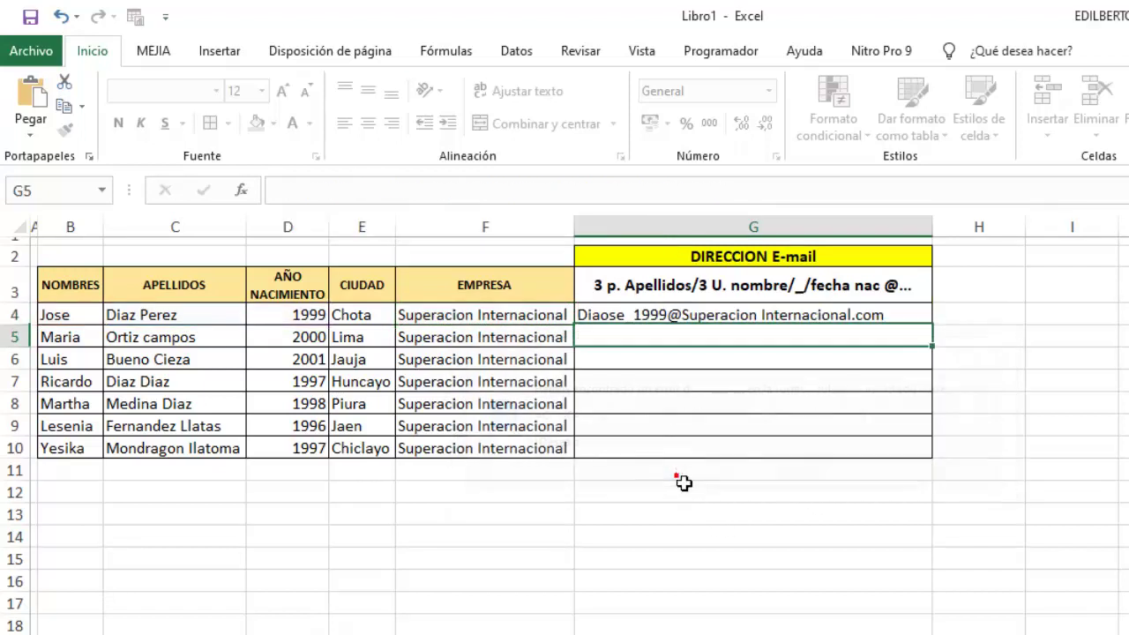
Remove the space in F4 to make SuperacionInternacional and fill it down to F10
click(883, 494)
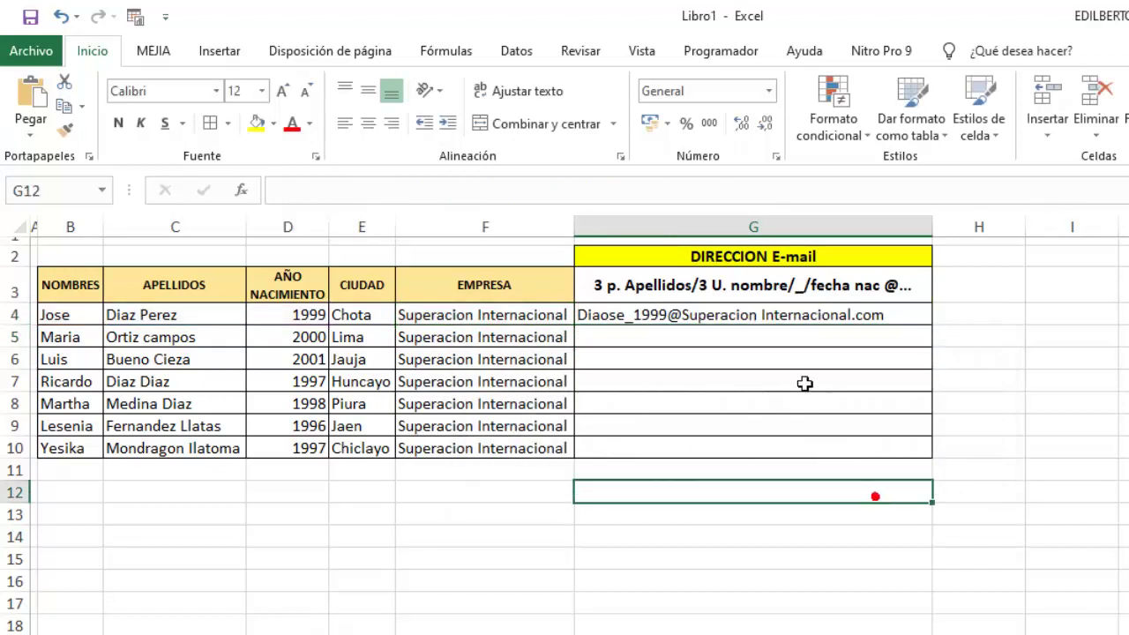
click(769, 320)
click(482, 319)
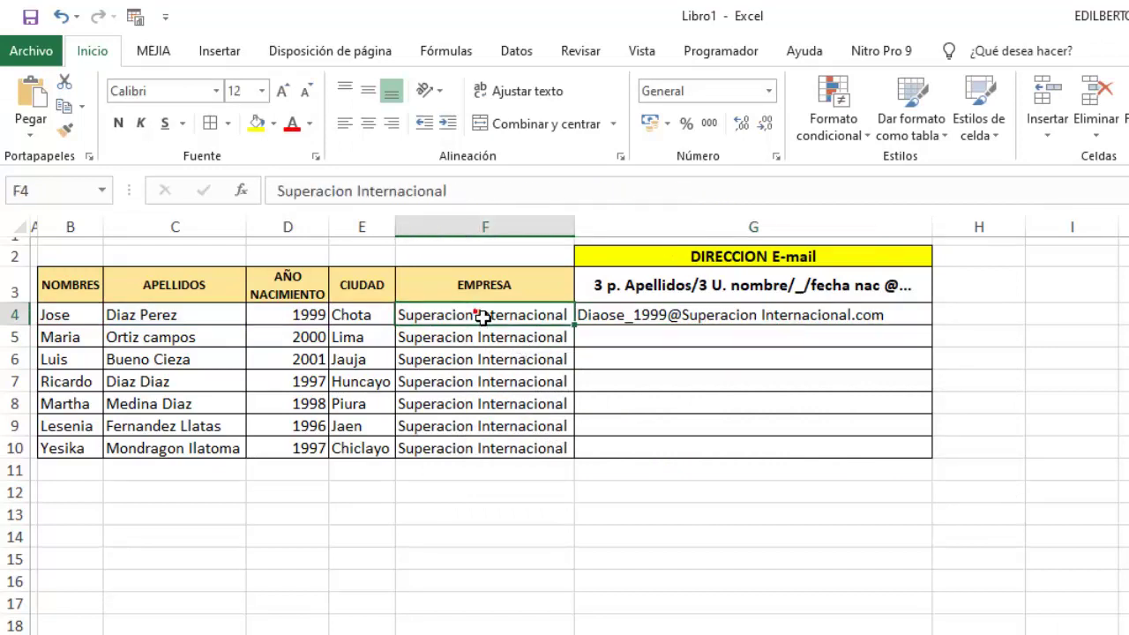
click(370, 194)
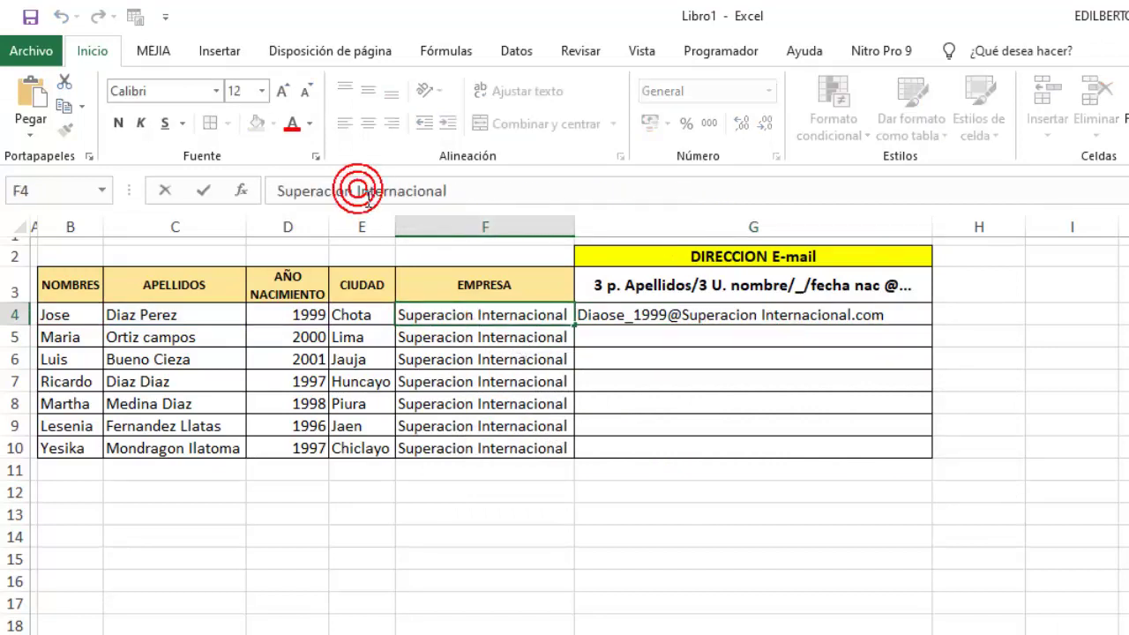
key(BackSpace)
key(Return)
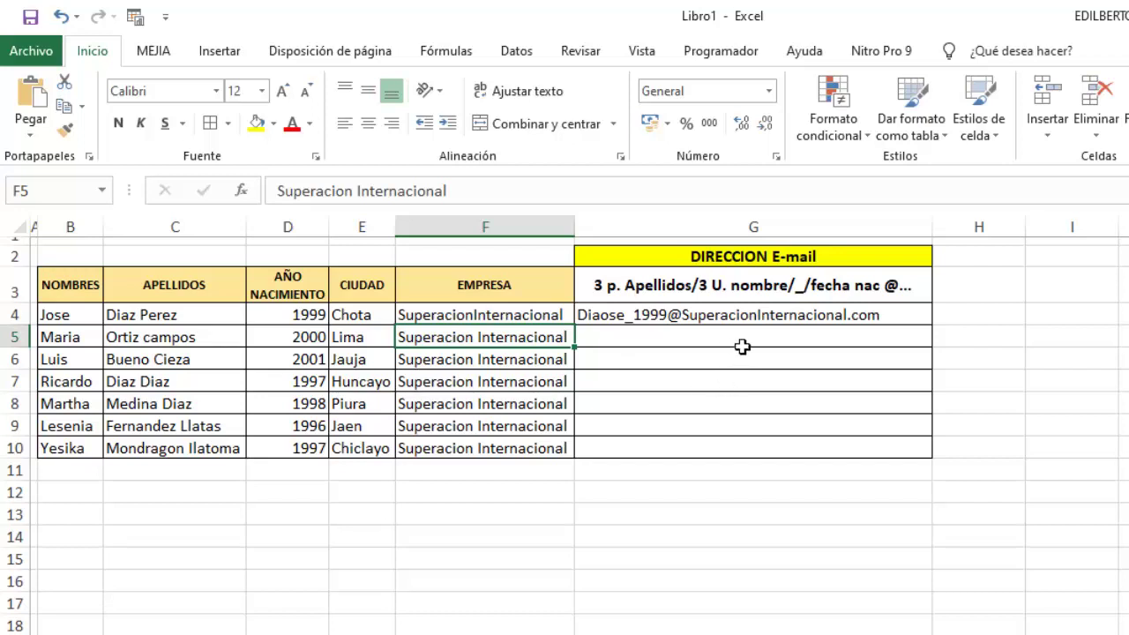
click(561, 315)
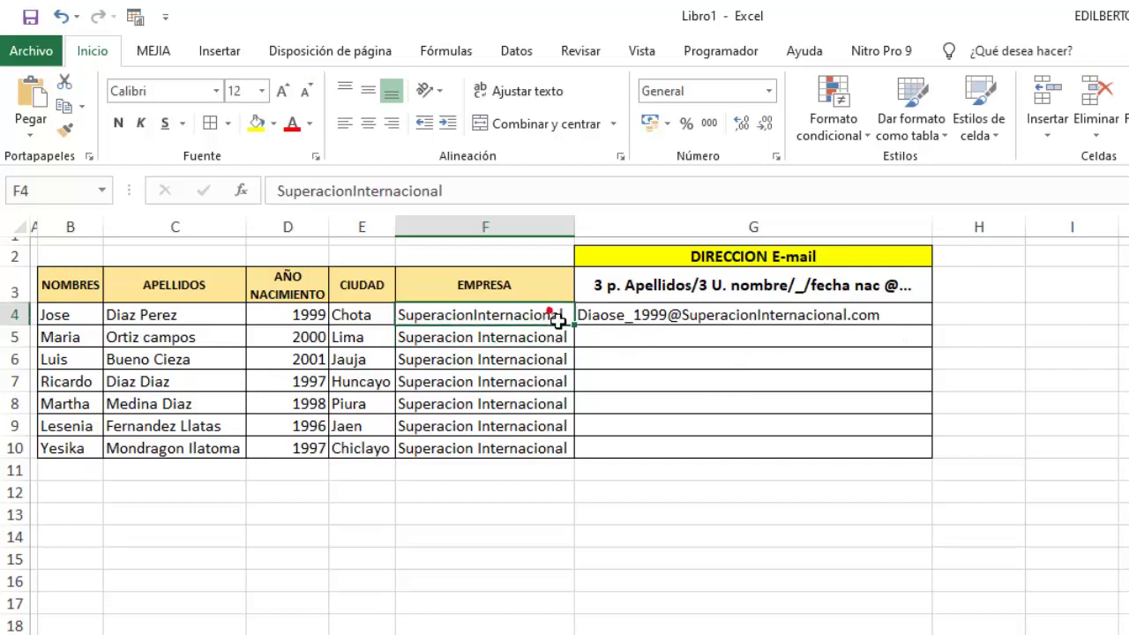
drag(574, 327, 576, 455)
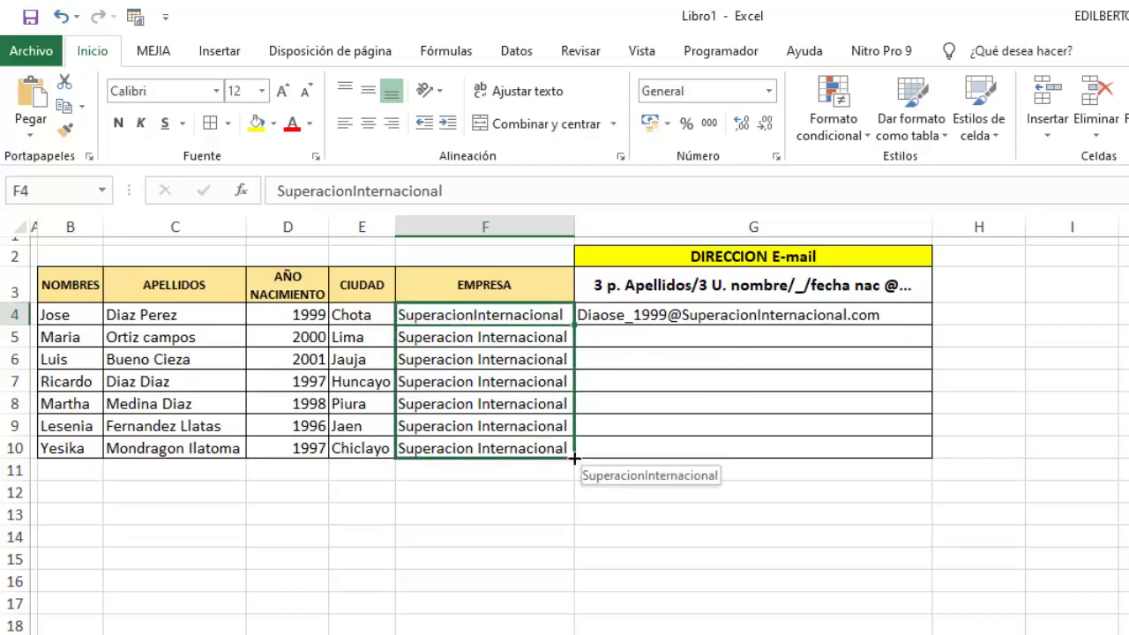
click(569, 560)
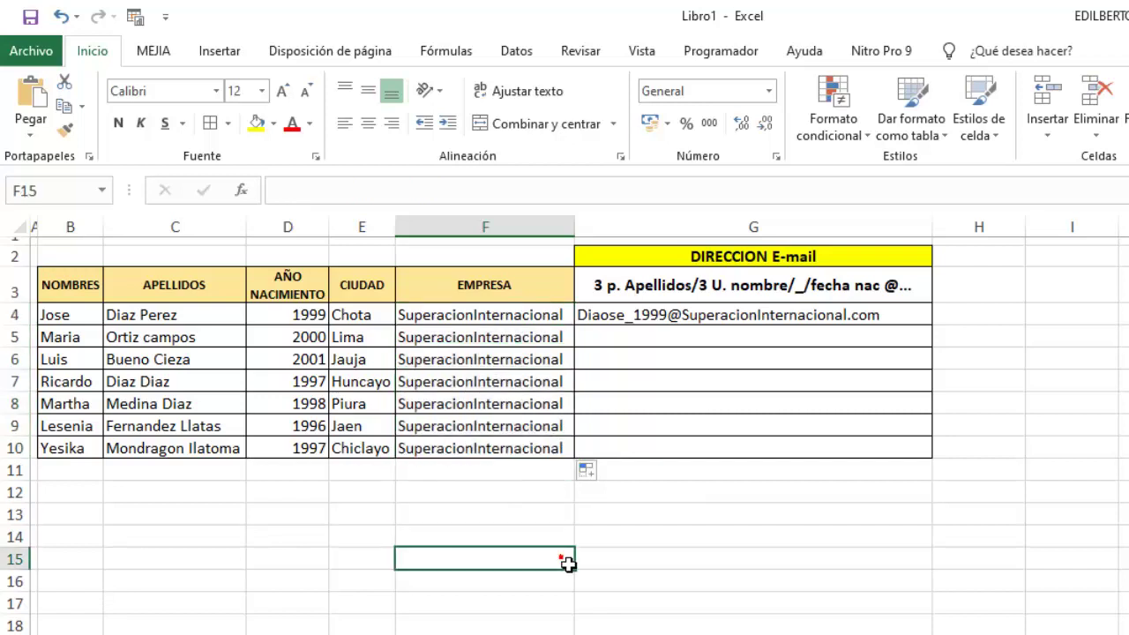
Fill the email formula from G4 down to G10
click(789, 320)
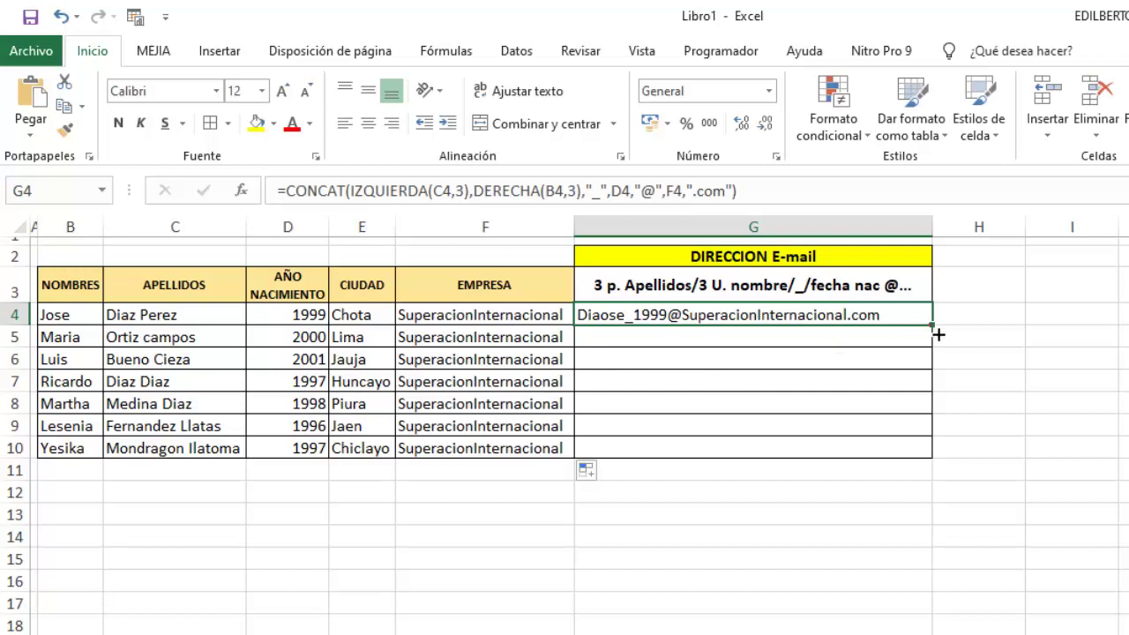
drag(934, 327, 940, 466)
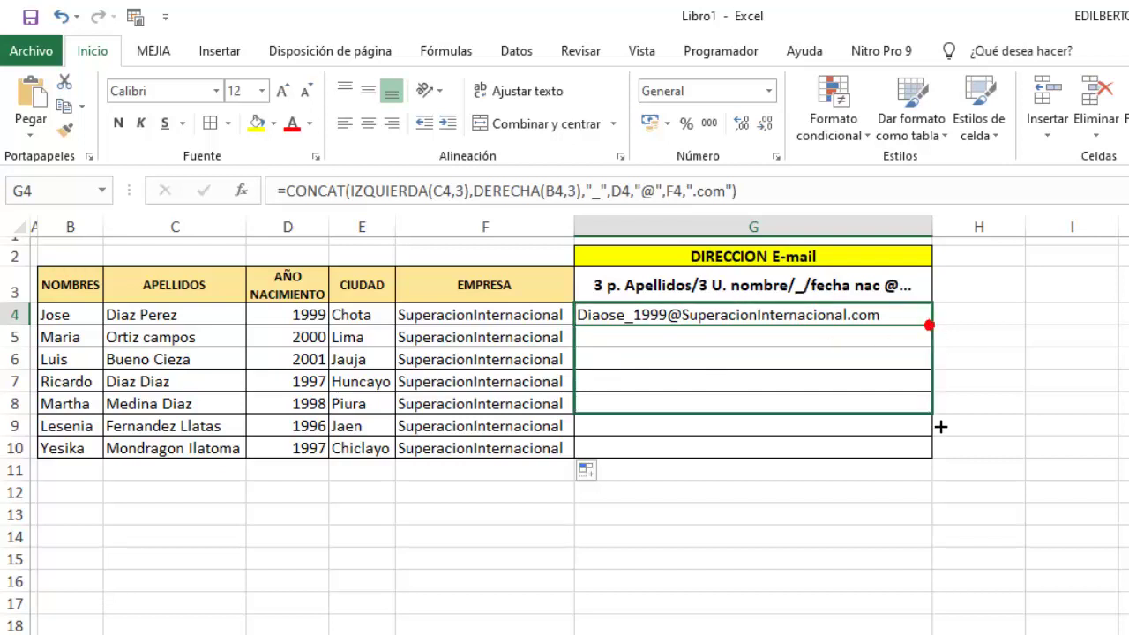
click(1083, 406)
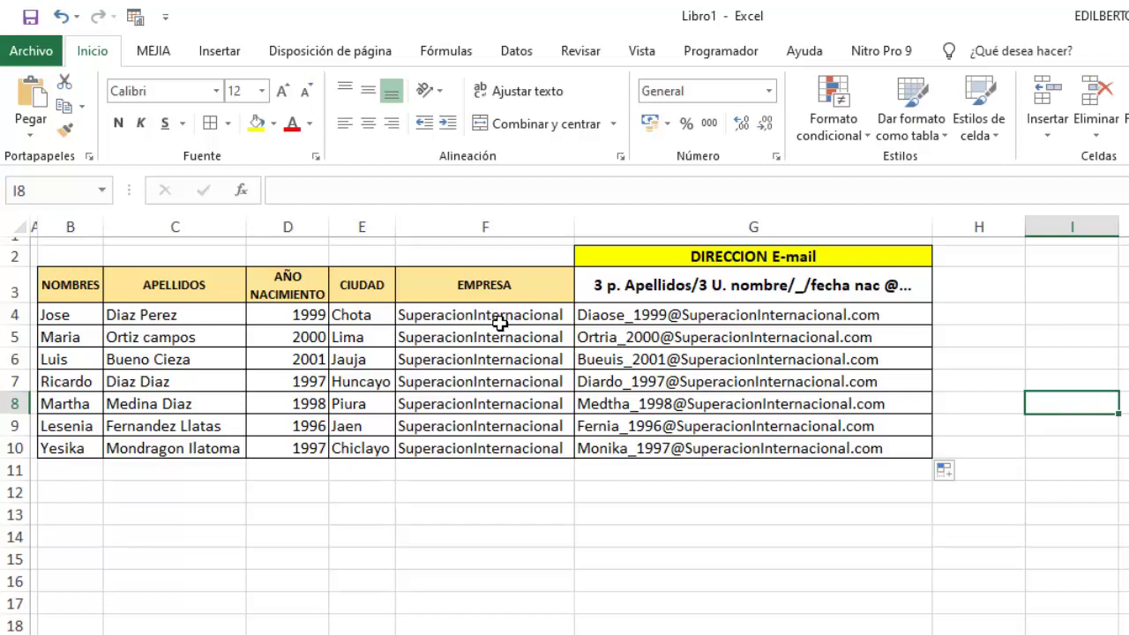
Enter gmail as the company name in cell F4
click(457, 317)
text(g)
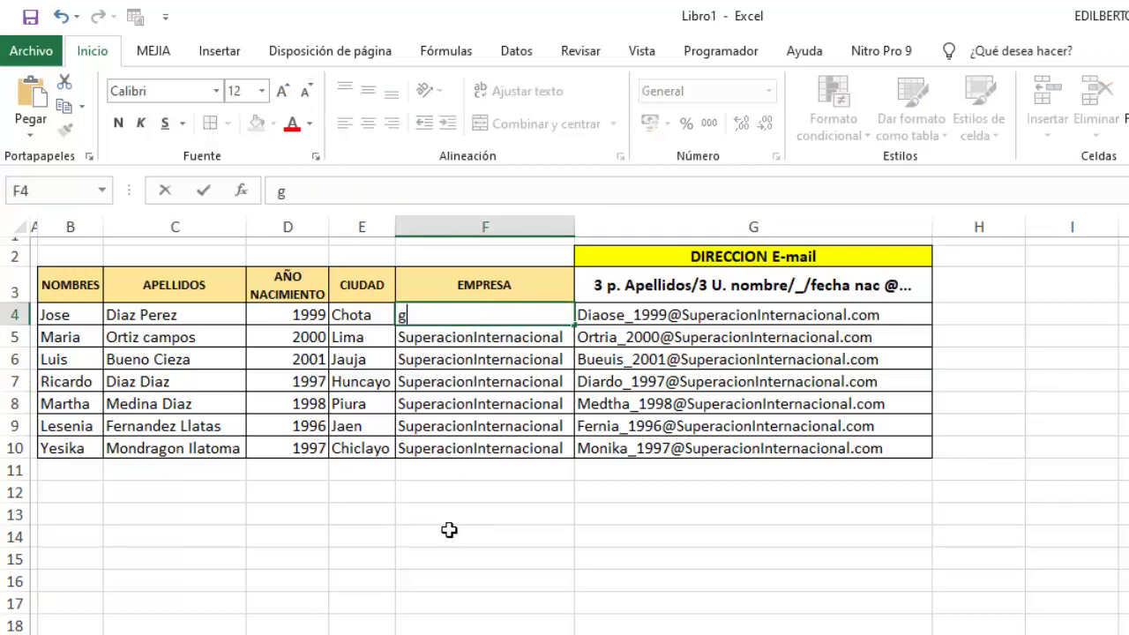
text(mail)
key(Return)
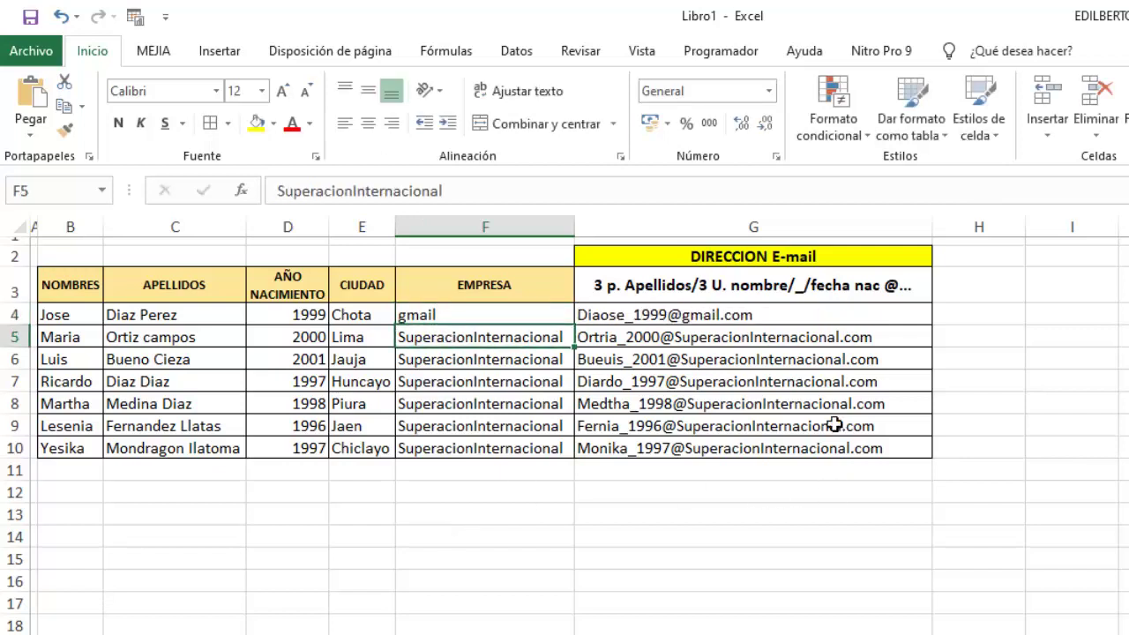
Copy the G4 email formula down to G10 and fill gmail down F4:F10
click(744, 314)
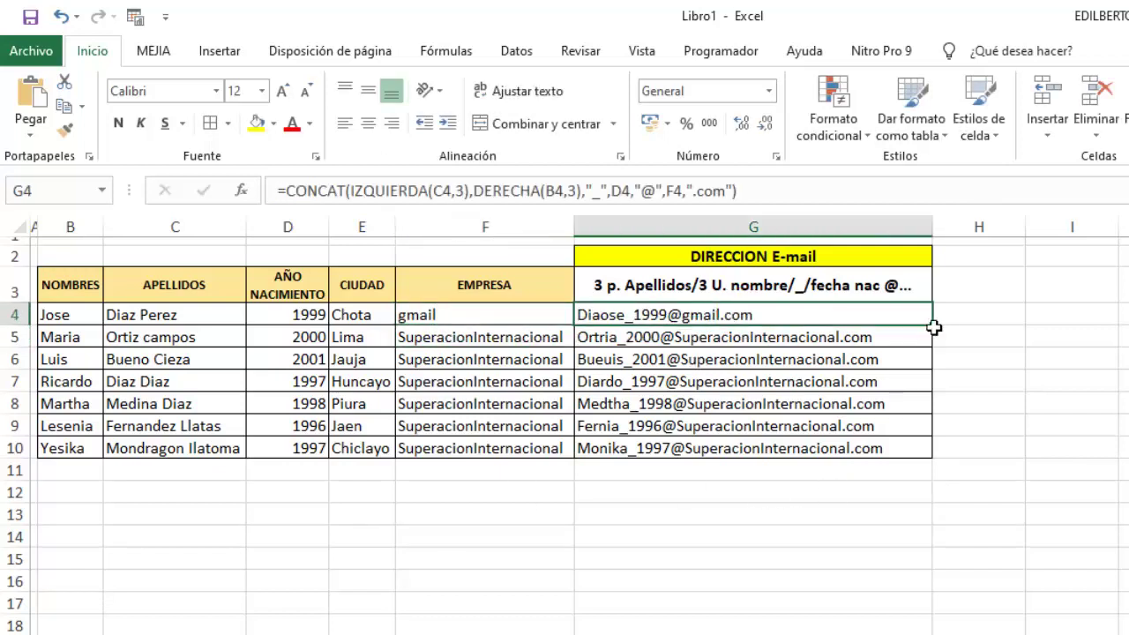
drag(933, 325, 933, 457)
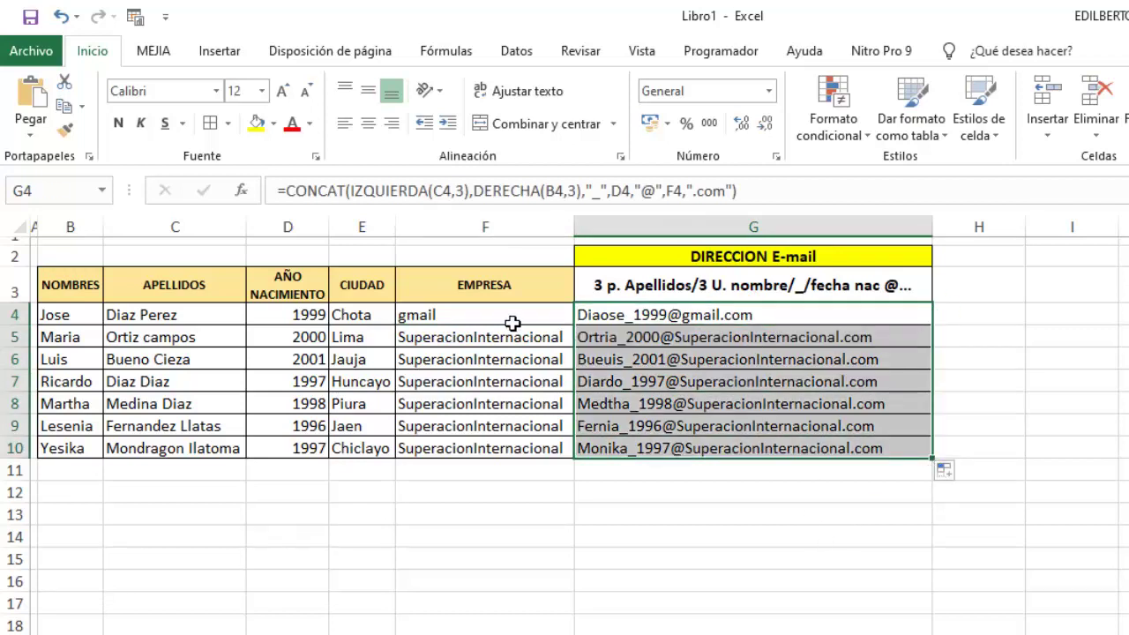
drag(505, 315, 514, 465)
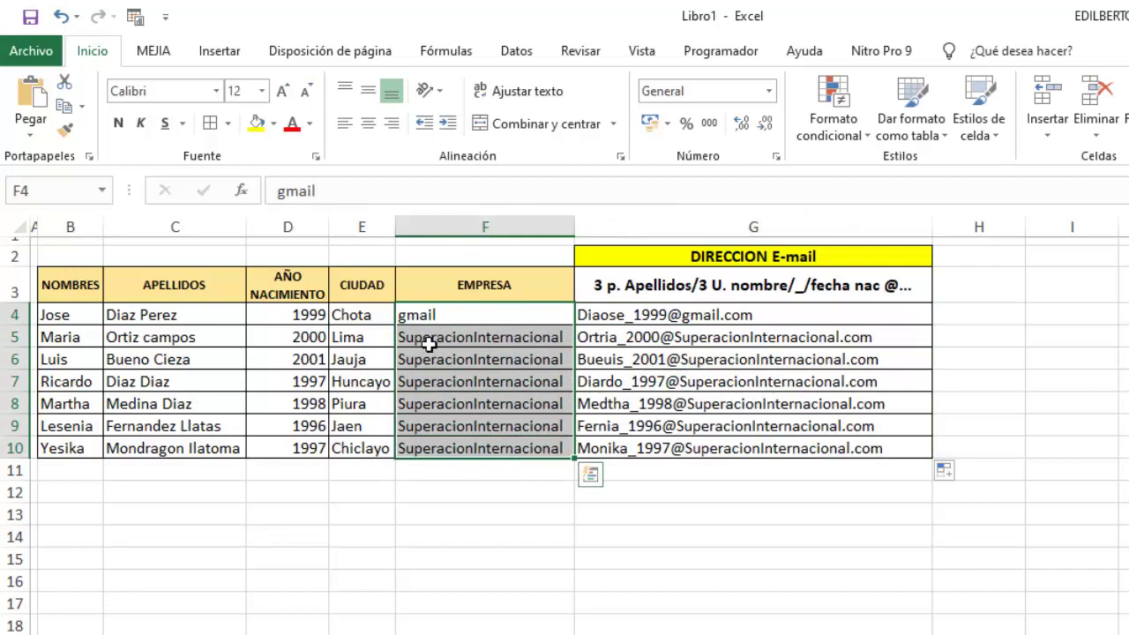
key(ctrl+d)
click(693, 582)
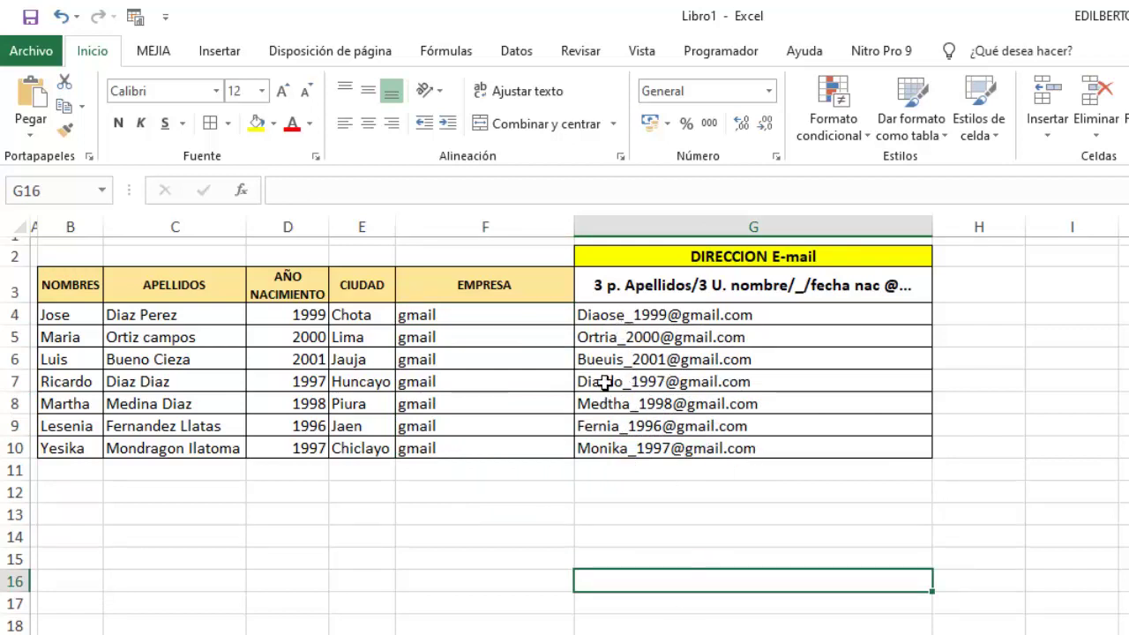
Wrap the G4 CONCAT formula in MINUSC so the email becomes lowercase
click(627, 315)
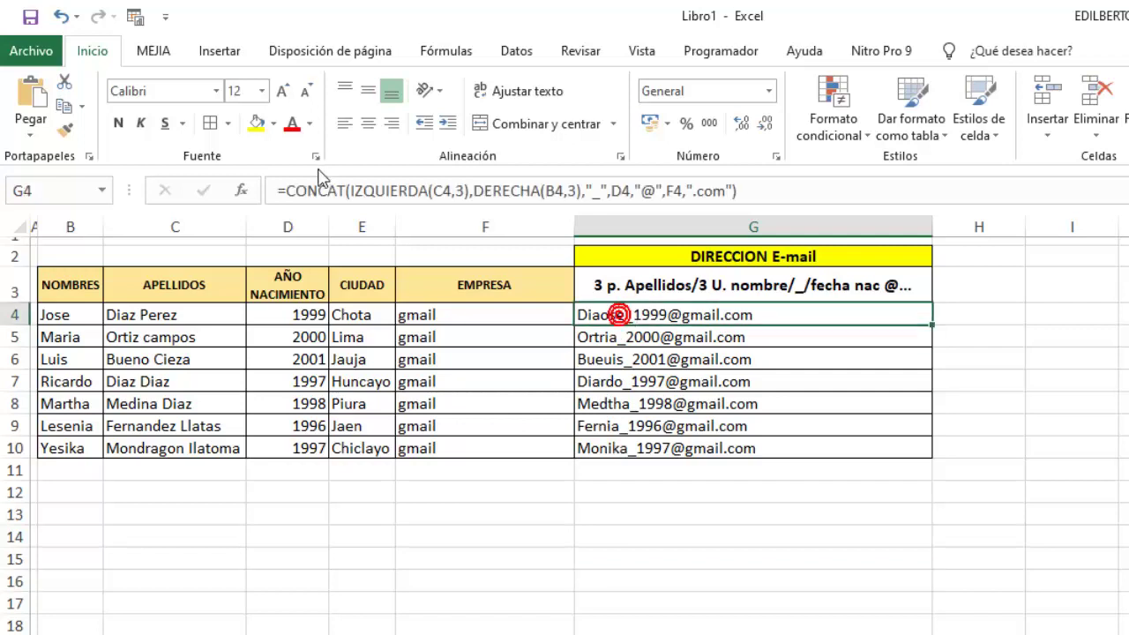
click(297, 191)
click(284, 191)
text(m)
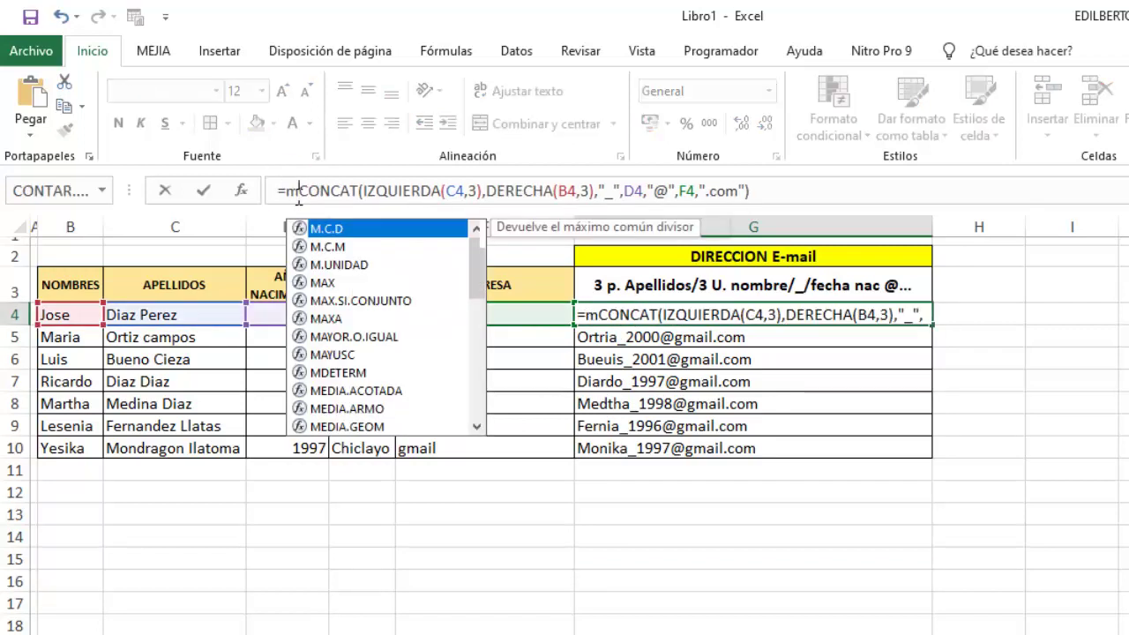
text(inus)
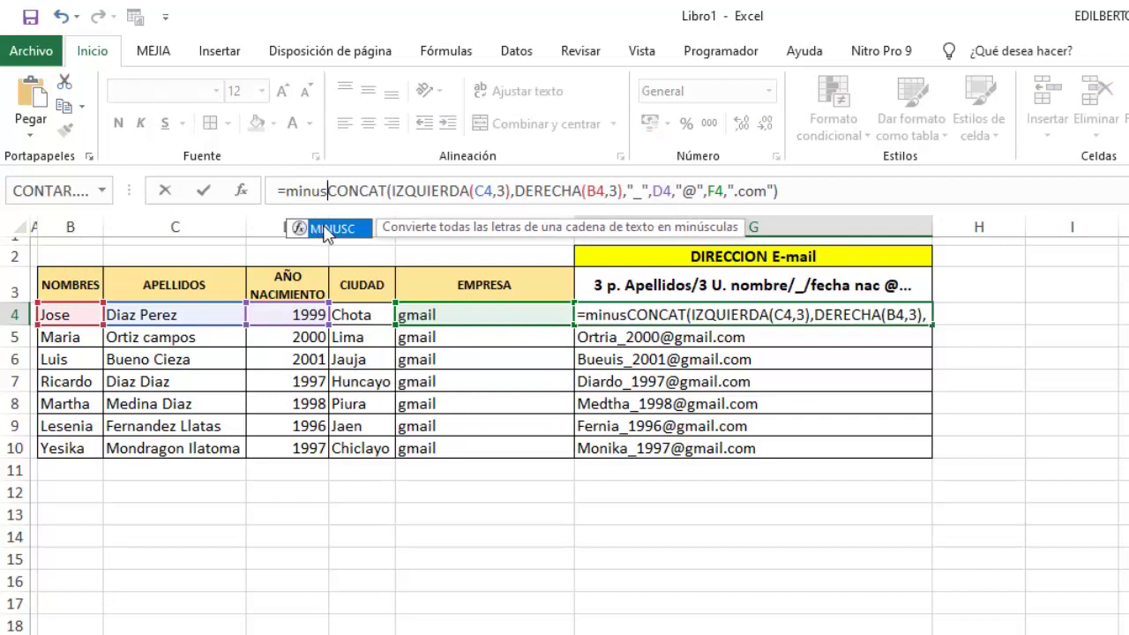
double_click(331, 229)
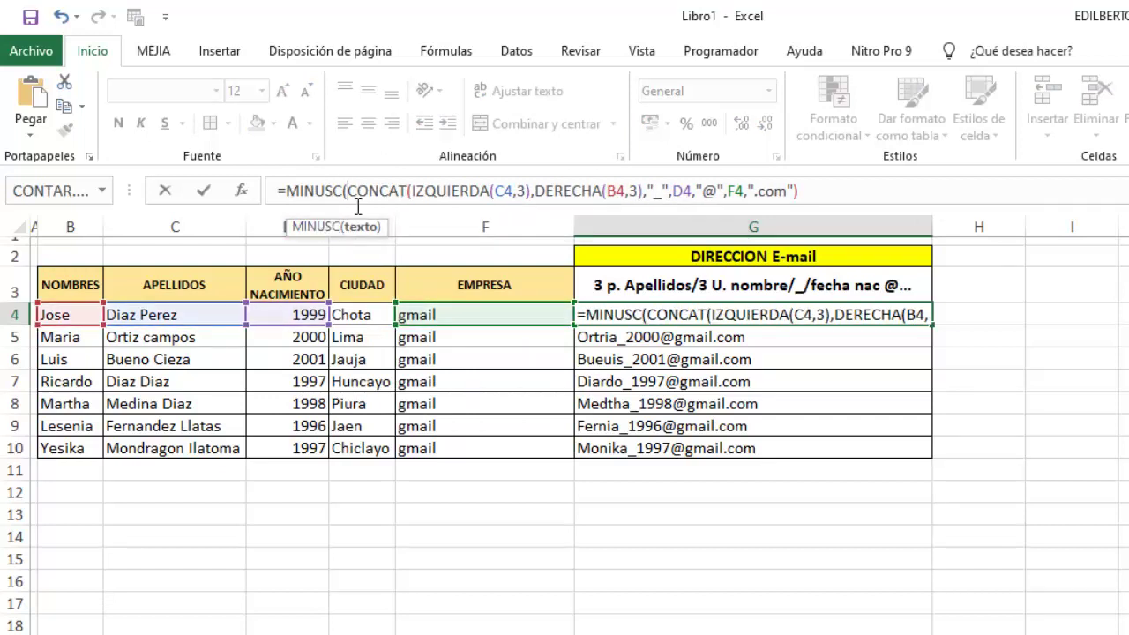
text())
key(Return)
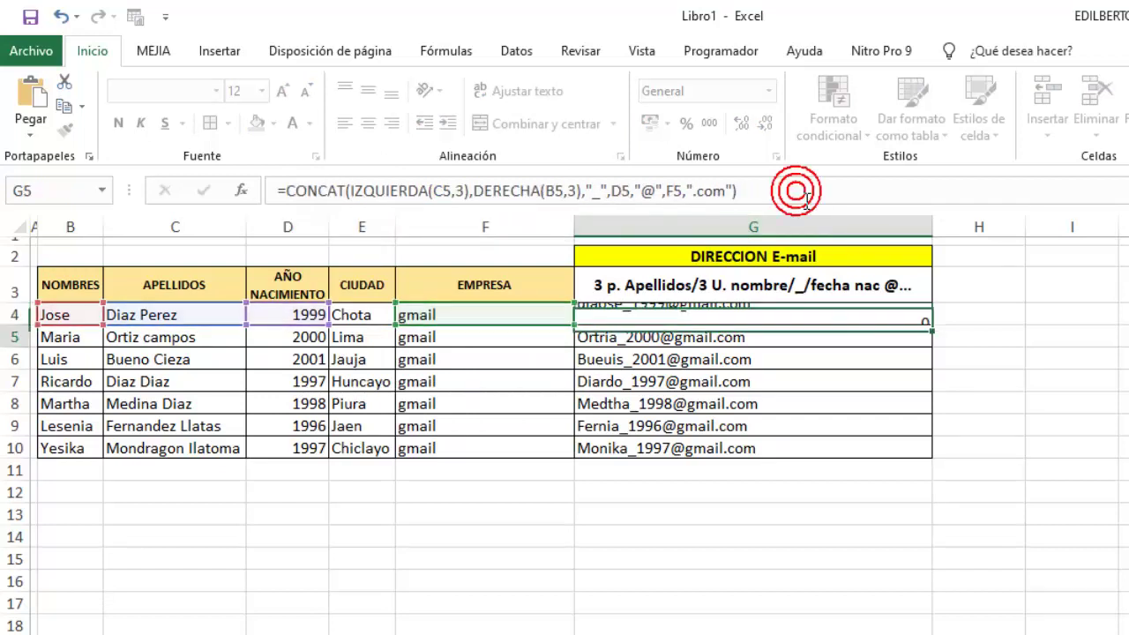
Copy the lowercase email formula from G4 down to G10
click(918, 320)
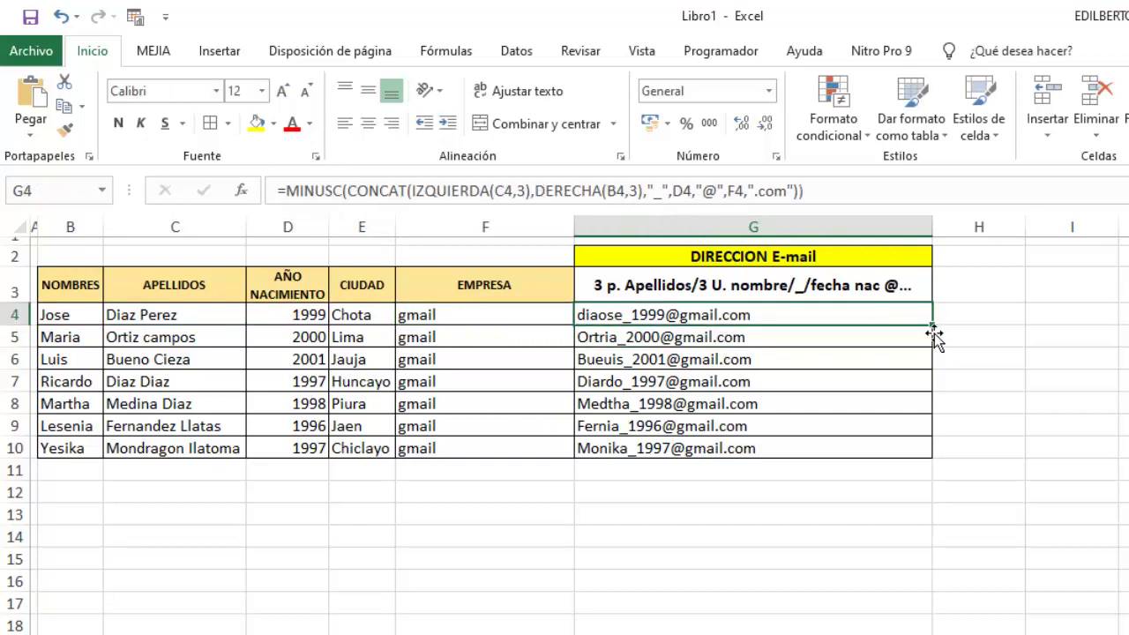
drag(932, 326, 938, 466)
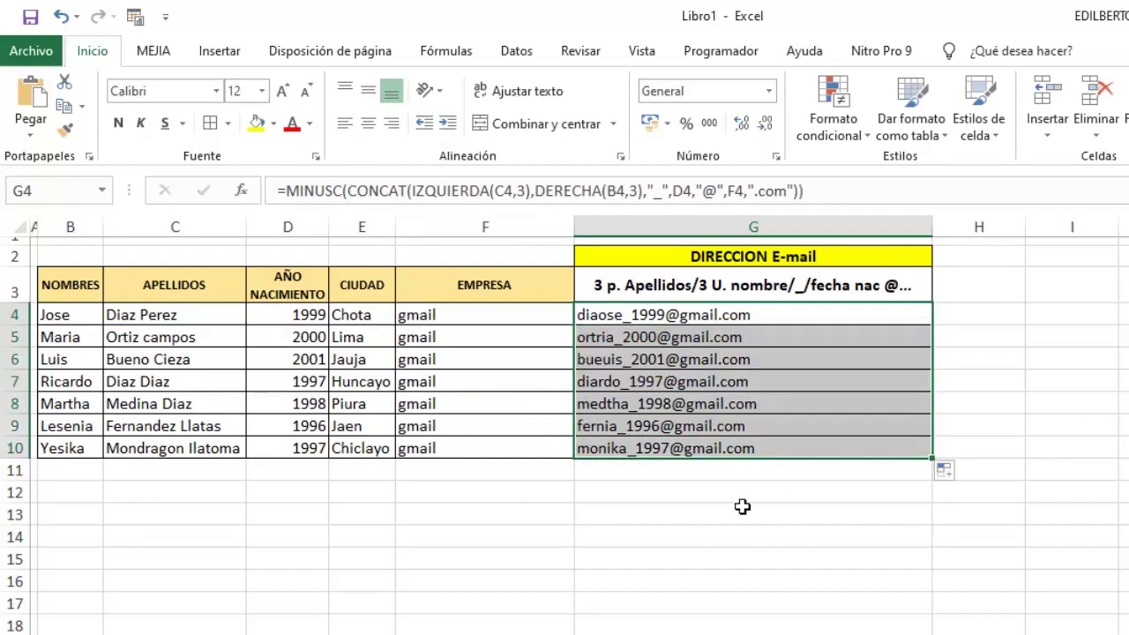
click(669, 526)
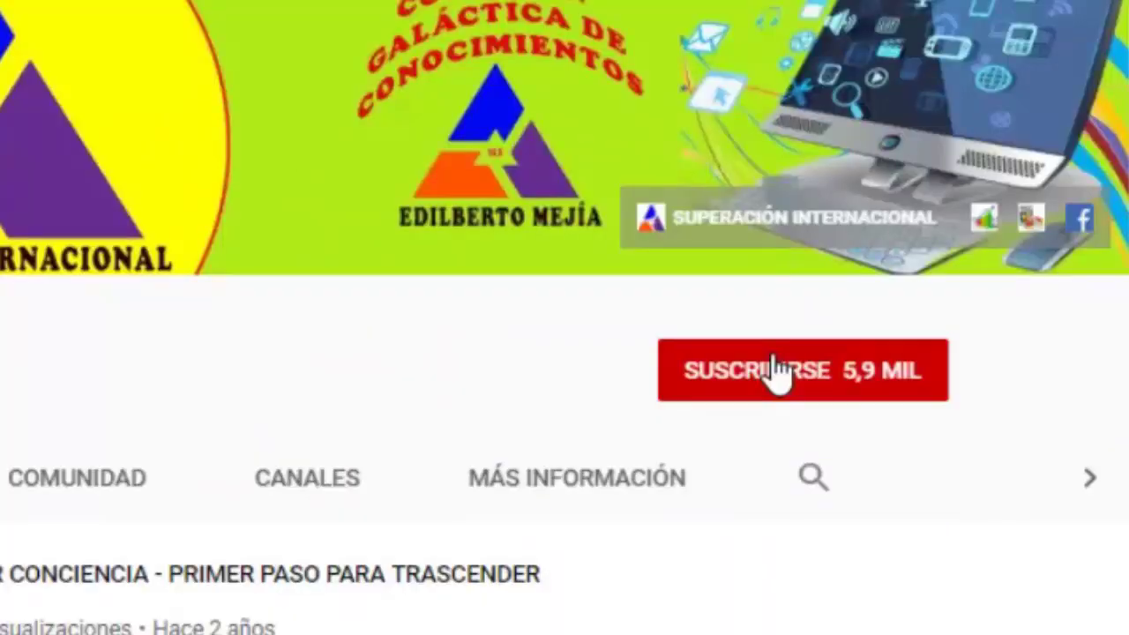
Subscribe to the YouTube channel and turn on notifications for all new videos
click(774, 362)
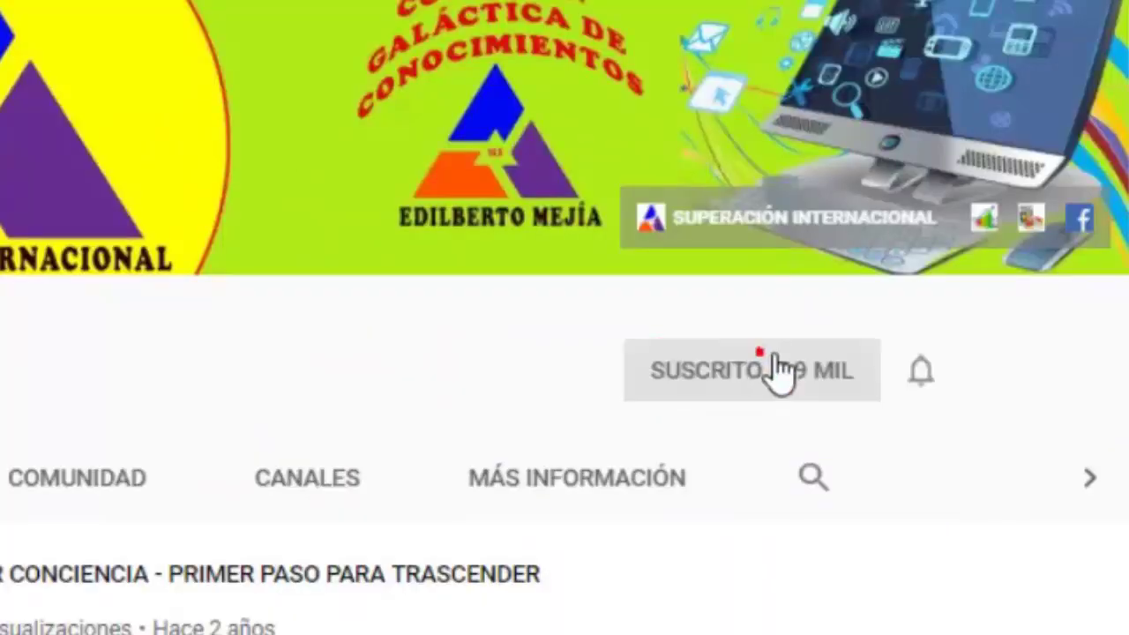
click(937, 384)
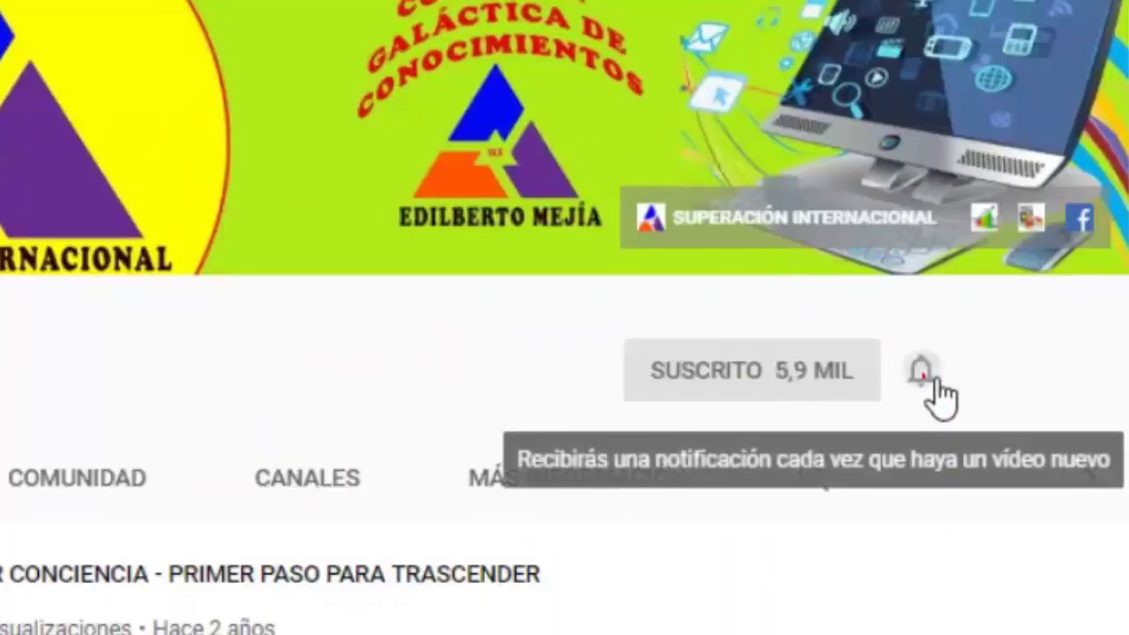